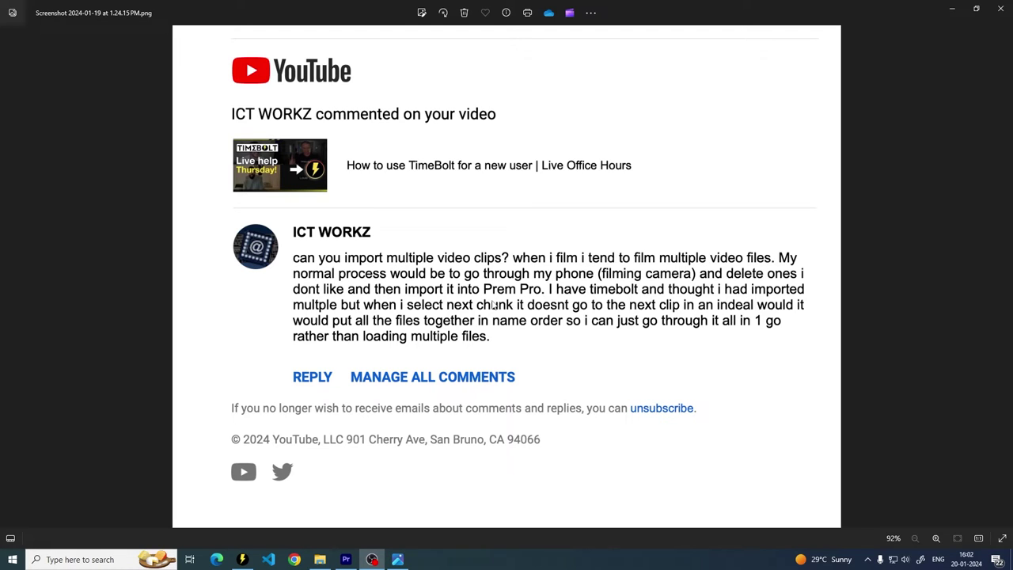
# Step: Open the Sequential folder, select 1.mp4, 2.mp4 and 3.mp4, and bring Premiere Pro forward
pyautogui.click(319, 559)
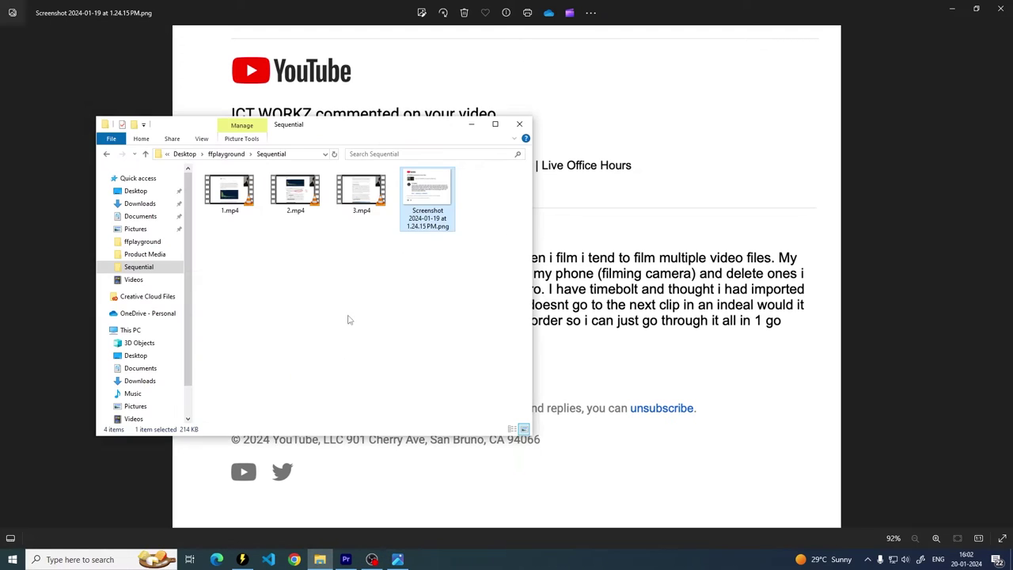
pyautogui.moveTo(365, 235); pyautogui.dragTo(222, 197)
pyautogui.click(255, 241)
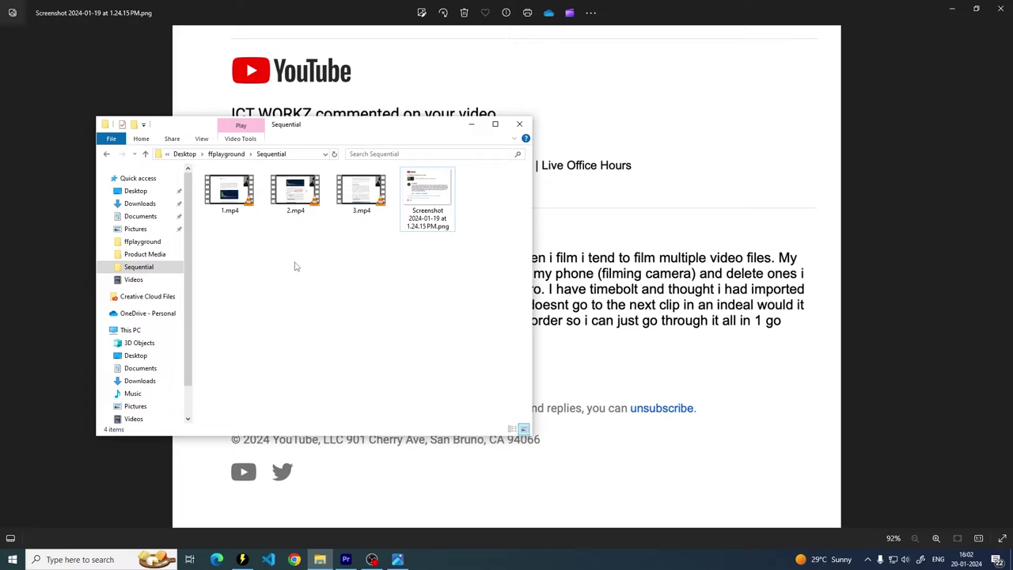
pyautogui.moveTo(368, 233); pyautogui.dragTo(203, 167)
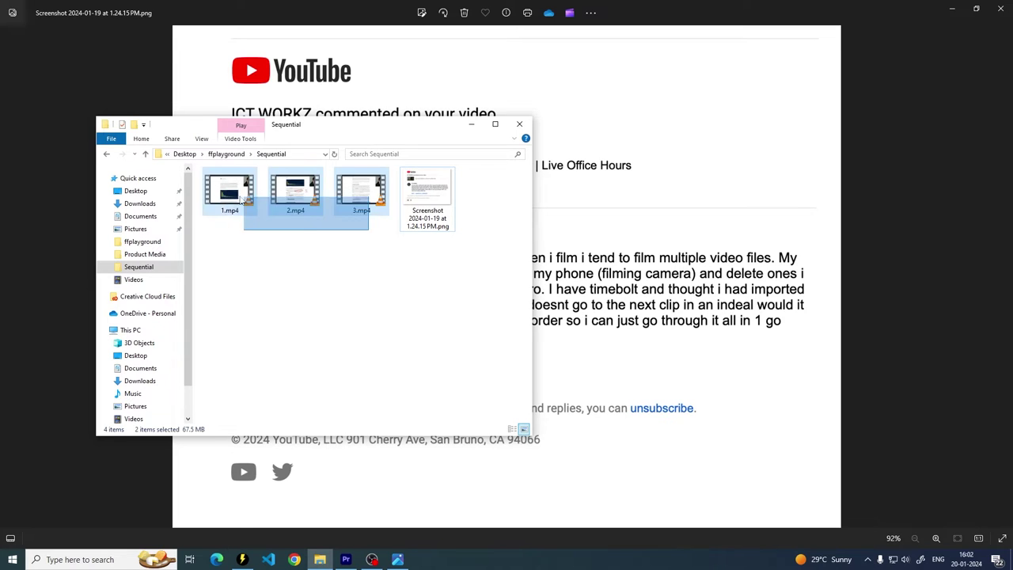
pyautogui.click(267, 246)
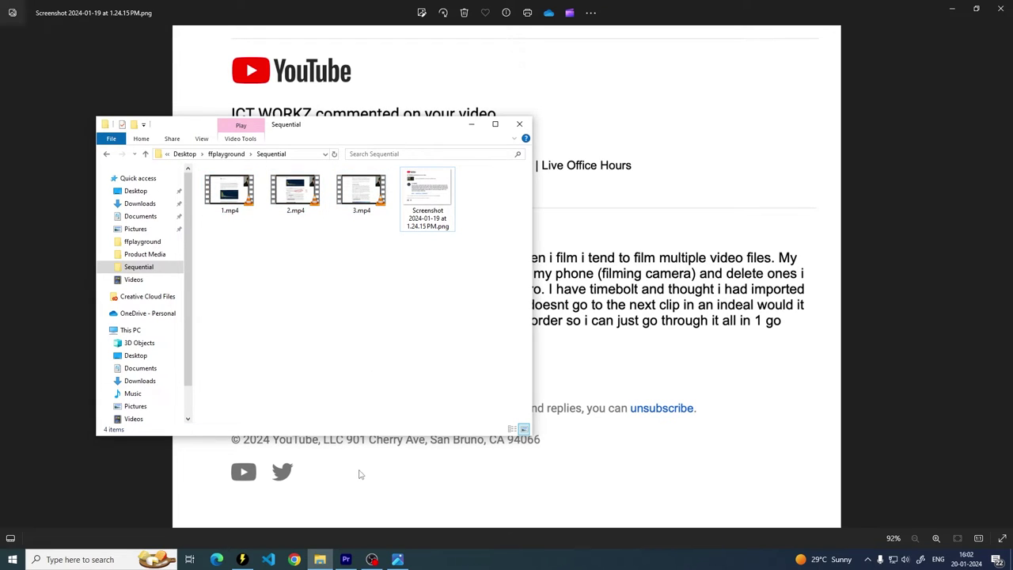
pyautogui.click(346, 560)
# Step: Import 1.mp4, 2.mp4 and 3.mp4 into the project and start a new sequence from 1.mp4
pyautogui.click(320, 560)
pyautogui.moveTo(372, 241); pyautogui.dragTo(70, 443)
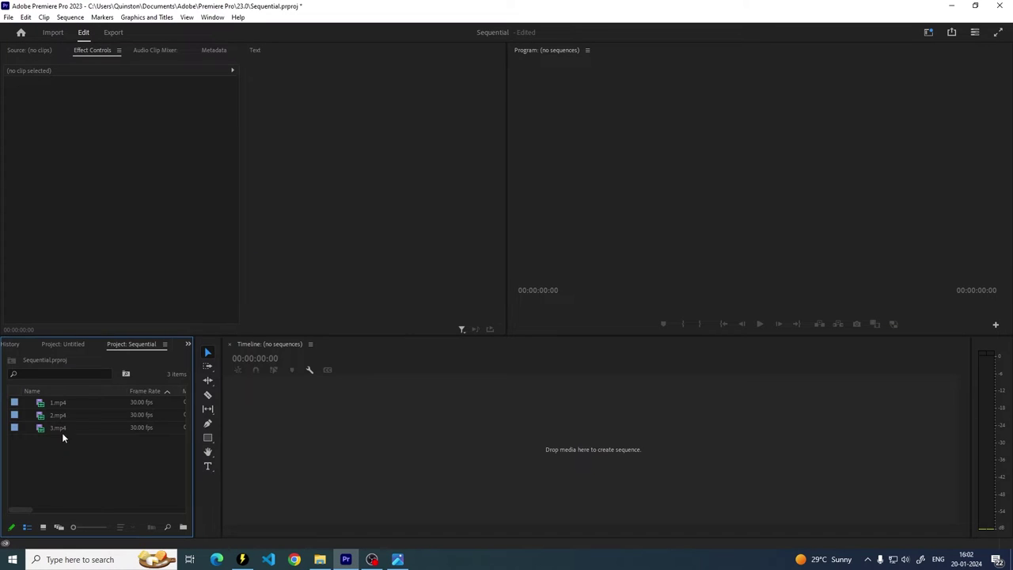
pyautogui.moveTo(57, 403); pyautogui.dragTo(330, 448)
# Step: Place 2.mp4 on V2 and 3.mp4 on V3, each starting where the previous clip ends
pyautogui.moveTo(68, 426); pyautogui.dragTo(623, 475)
pyautogui.press('\\')
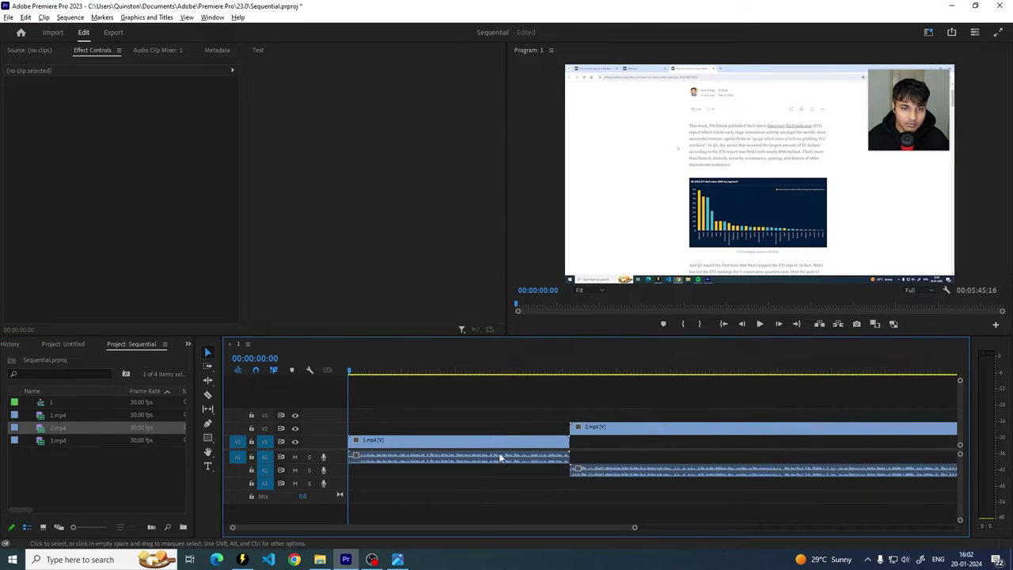
pyautogui.moveTo(61, 443); pyautogui.dragTo(721, 494)
pyautogui.press('\\')
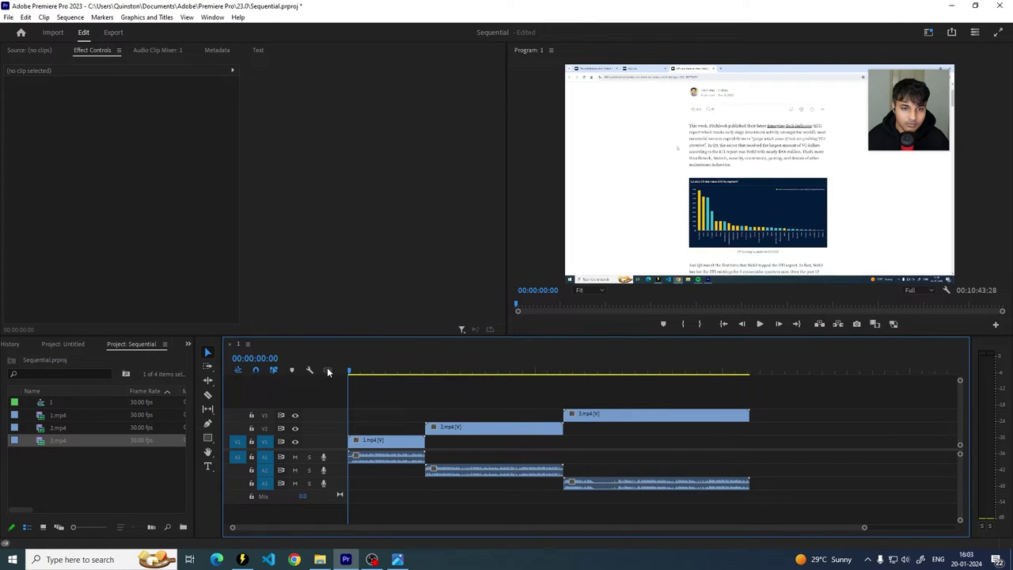
pyautogui.press('d')
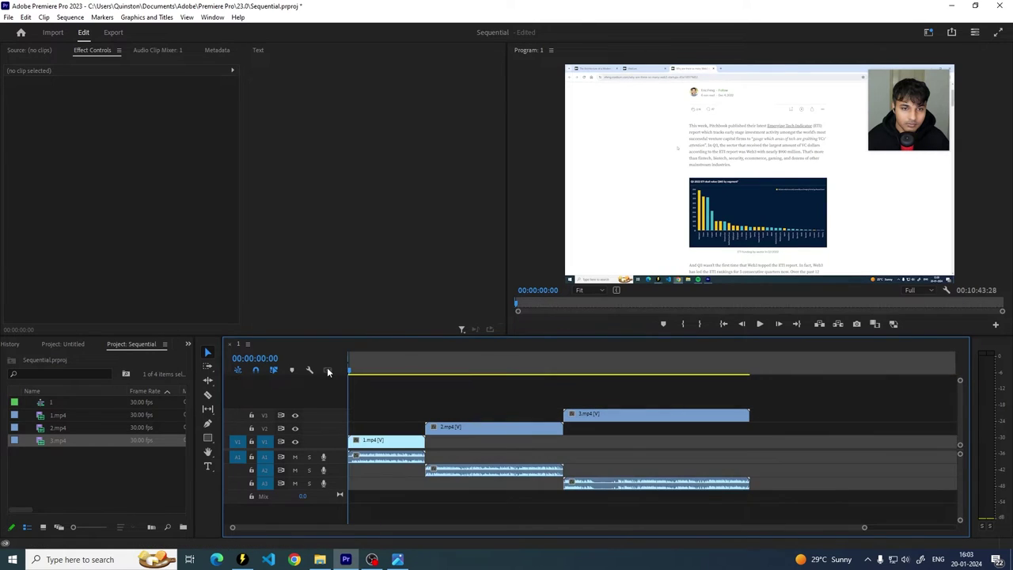
pyautogui.click(748, 369)
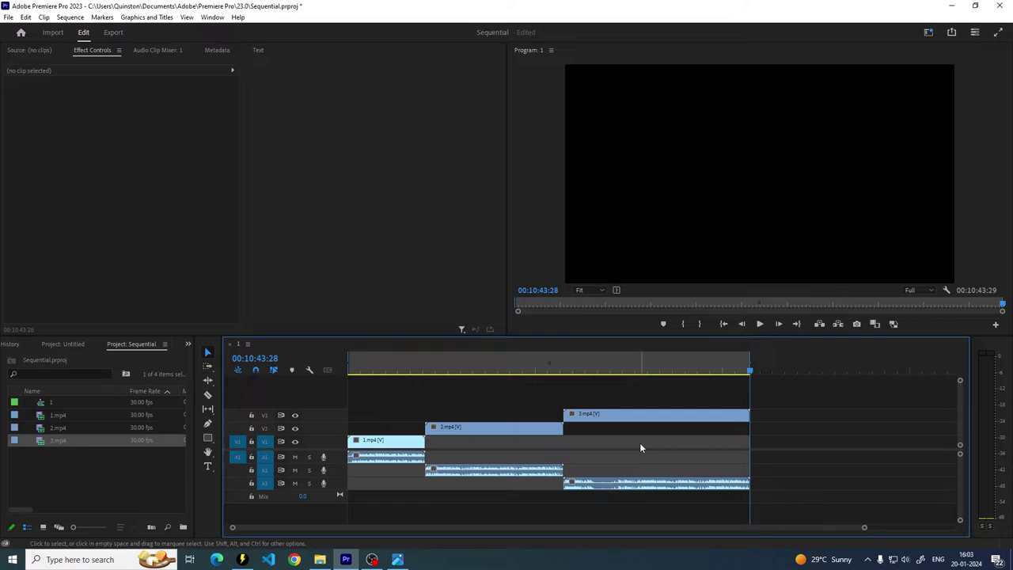
# Step: Export the sequence audio in Waveform Audio format as full_audio.wav
pyautogui.hotkey('ctrl', 'm')
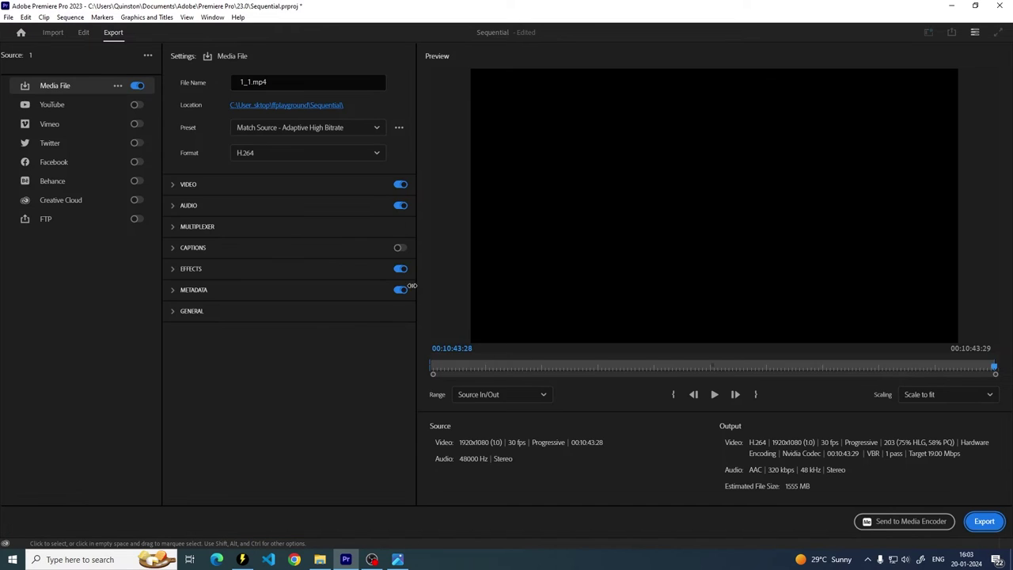
pyautogui.moveTo(252, 82); pyautogui.dragTo(220, 89)
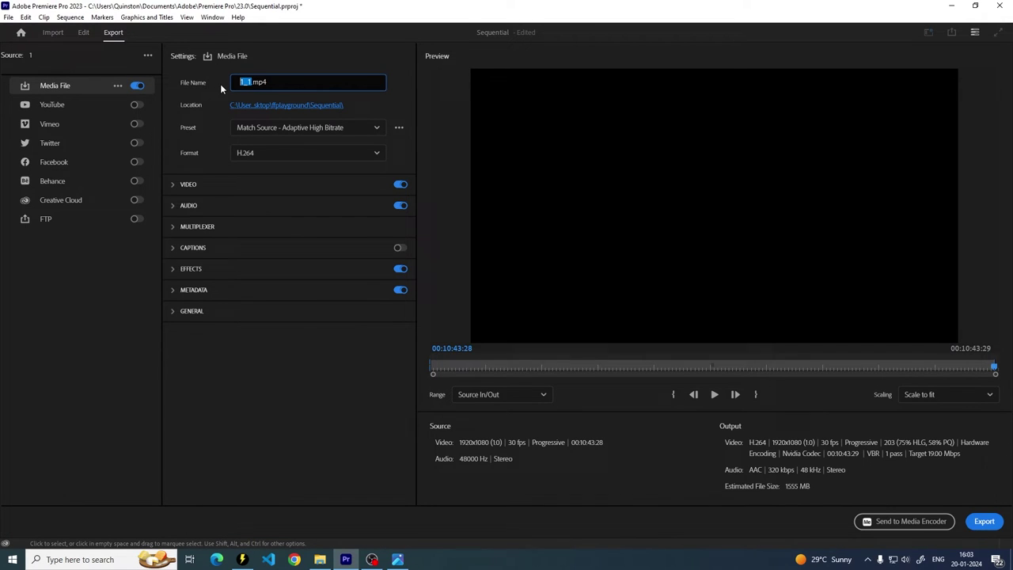
pyautogui.click(333, 153)
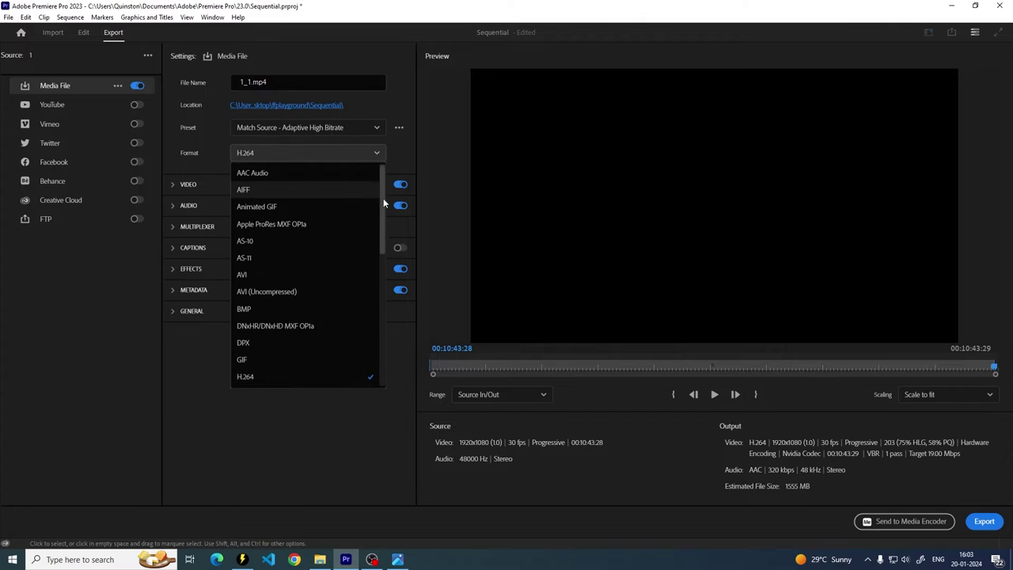
pyautogui.scroll(-5, 310, 317)
pyautogui.click(305, 345)
pyautogui.click(270, 82)
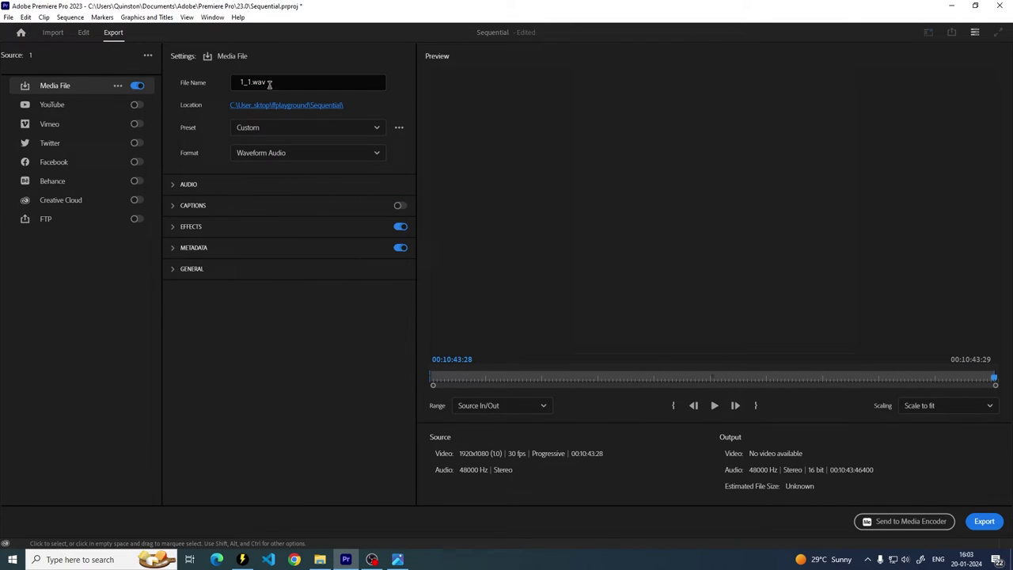
pyautogui.moveTo(249, 82); pyautogui.dragTo(220, 87)
pyautogui.write('full_audio')
pyautogui.click(984, 521)
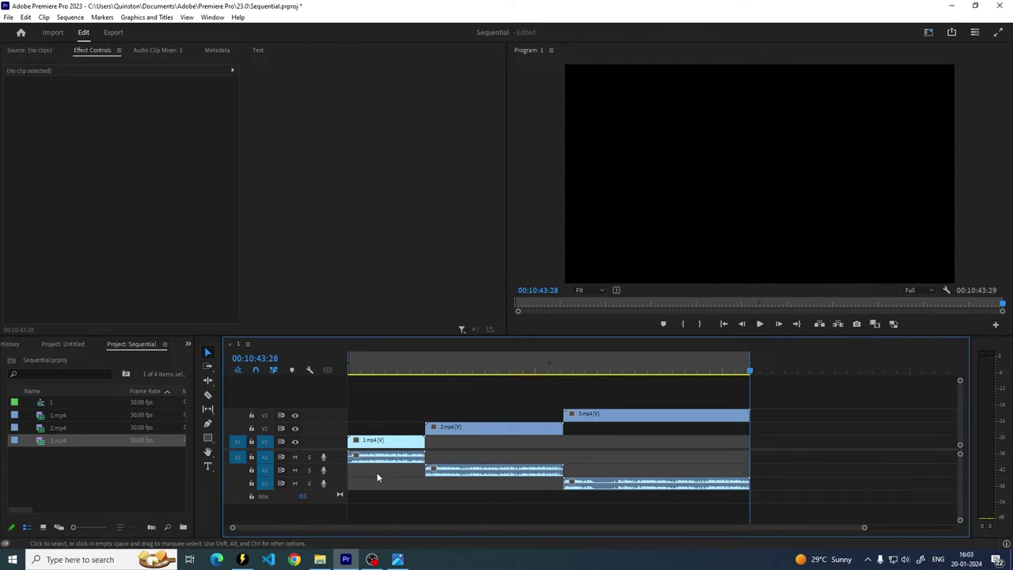
# Step: Load full_audio.wav into TimeBolt so its silences are detected
pyautogui.click(243, 561)
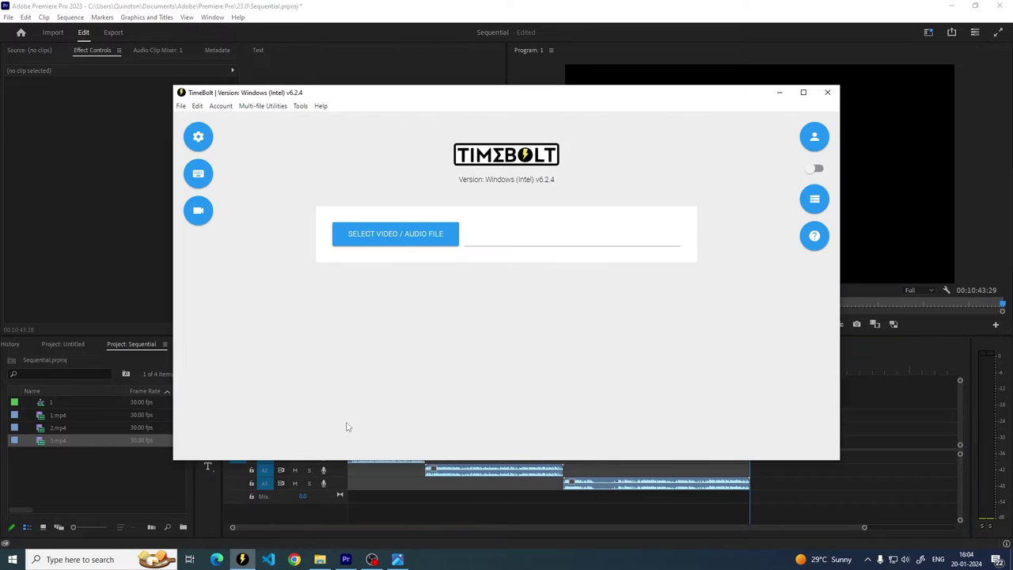
pyautogui.click(401, 235)
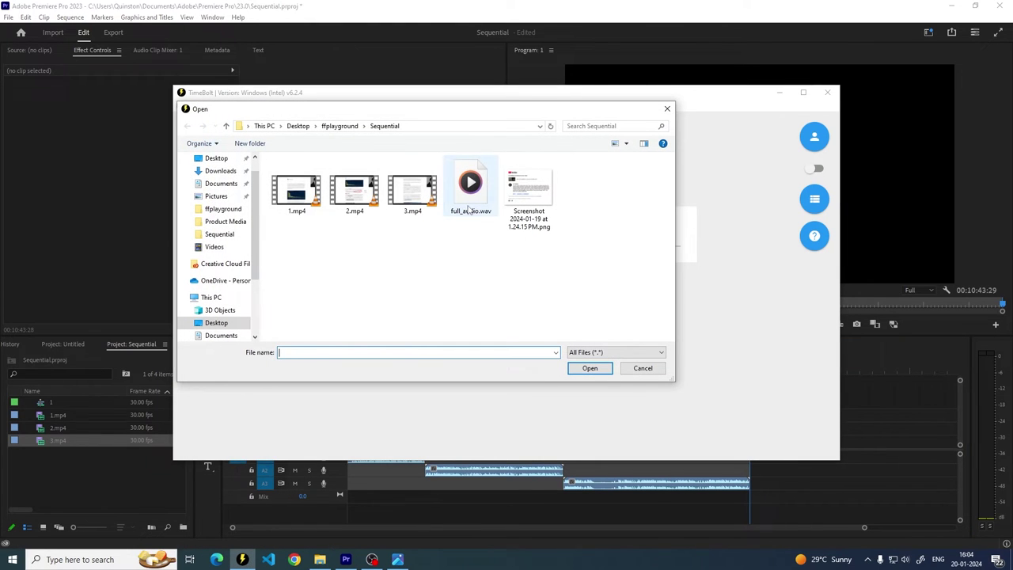
pyautogui.click(471, 209)
pyautogui.click(588, 368)
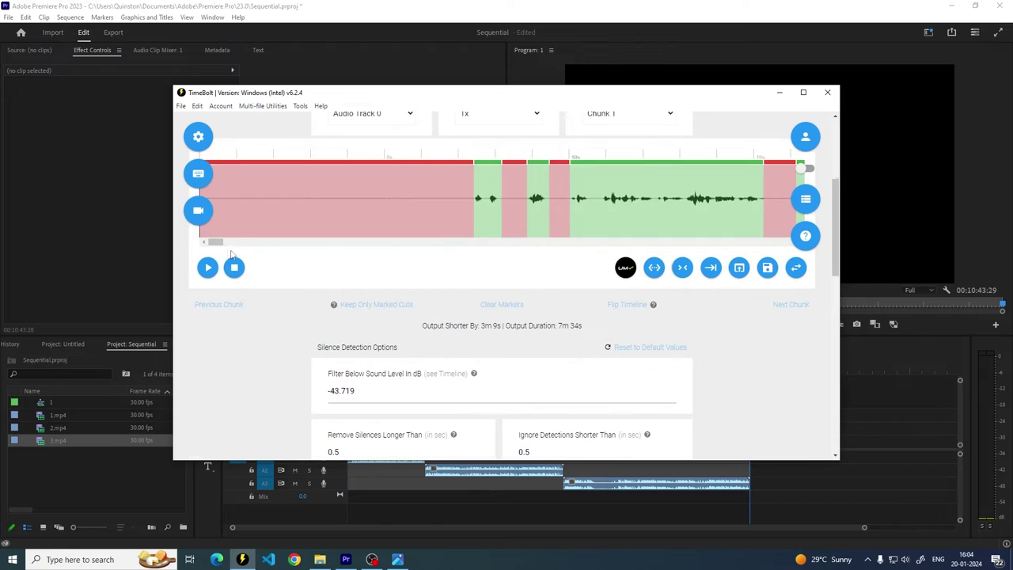
pyautogui.moveTo(215, 241); pyautogui.dragTo(788, 242)
# Step: Compare the marked silences with the Premiere timeline and open TimeBolt's multi-file editor integrations
pyautogui.click(430, 493)
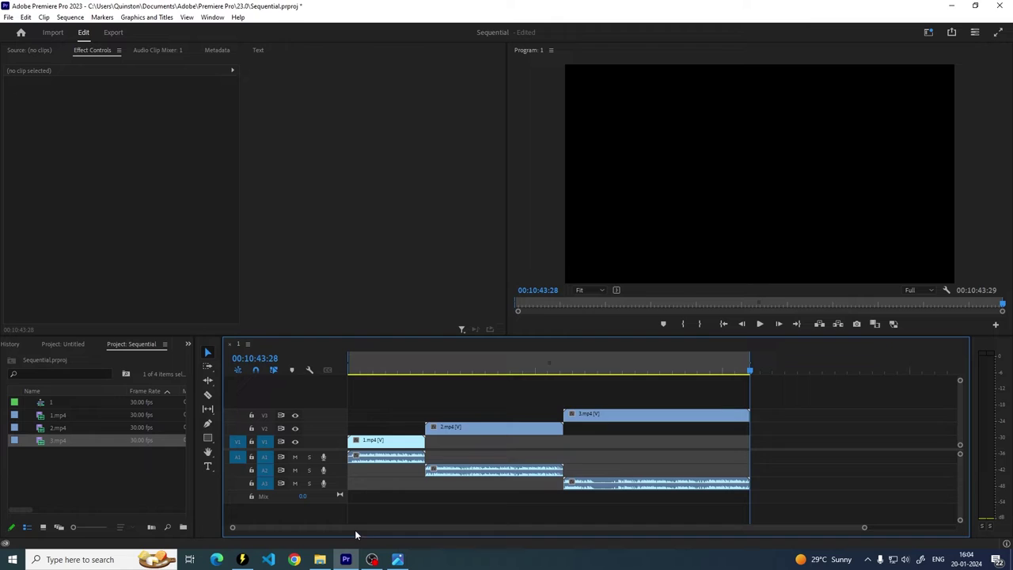
pyautogui.click(244, 560)
pyautogui.scroll(2, 353, 364)
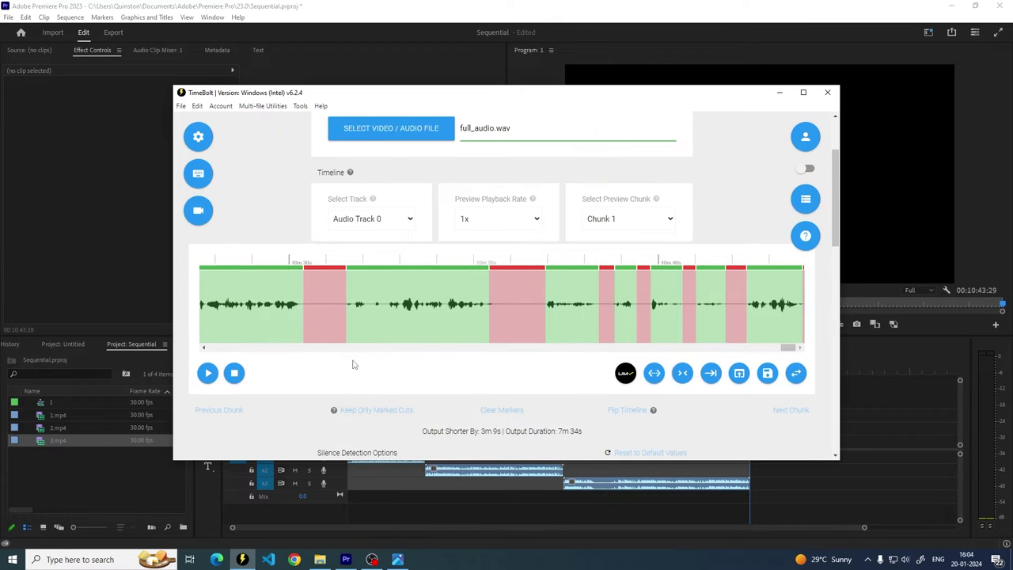
pyautogui.click(391, 490)
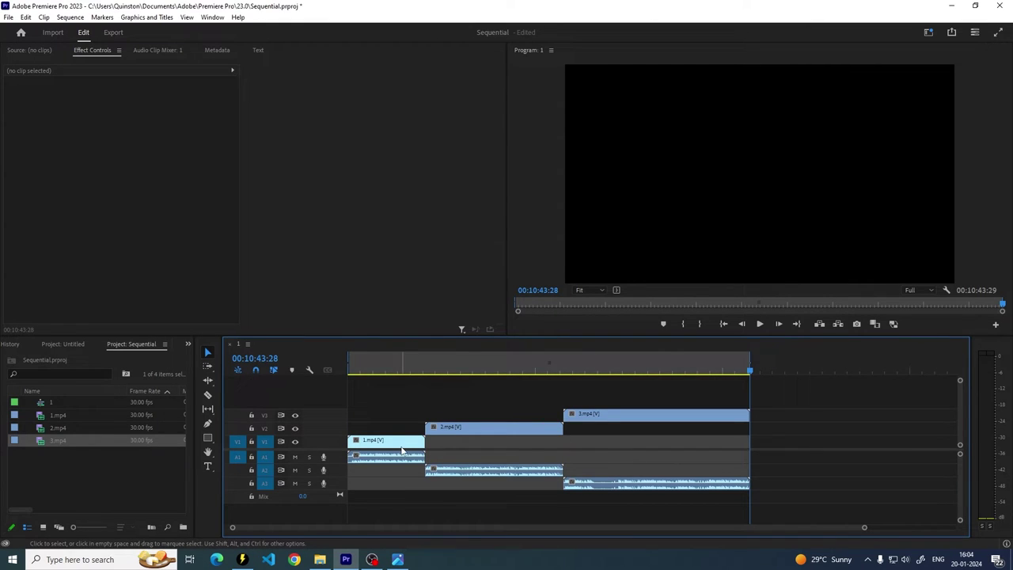
pyautogui.click(242, 560)
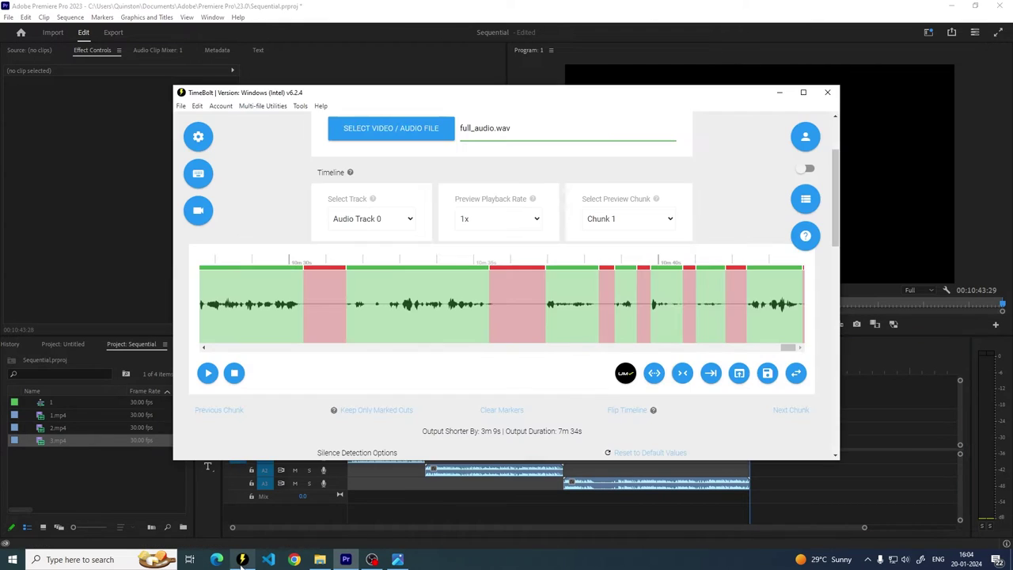
pyautogui.click(270, 108)
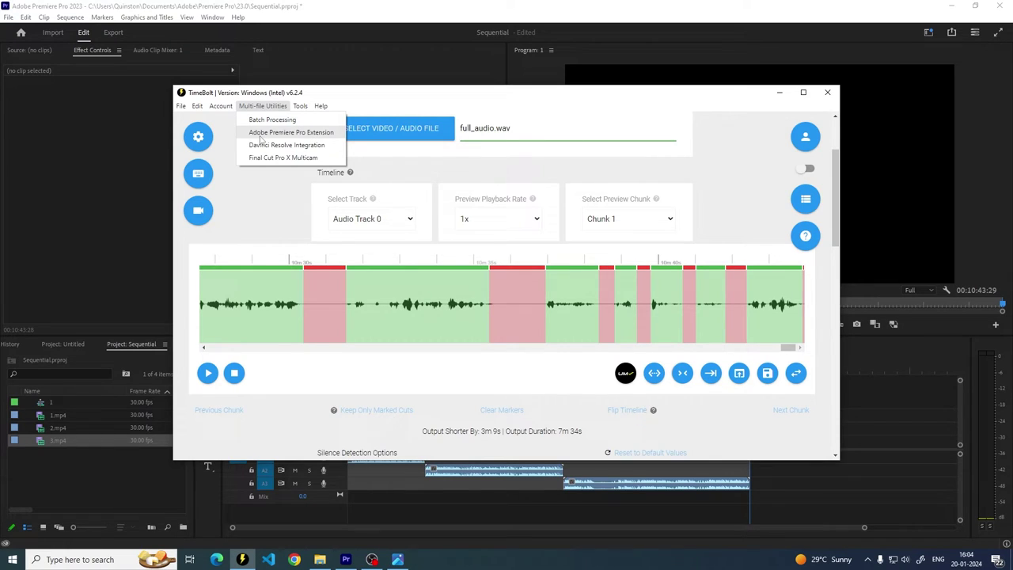
# Step: Open the TimeBolt Extension panel via Window > Extensions in Premiere Pro
pyautogui.click(315, 63)
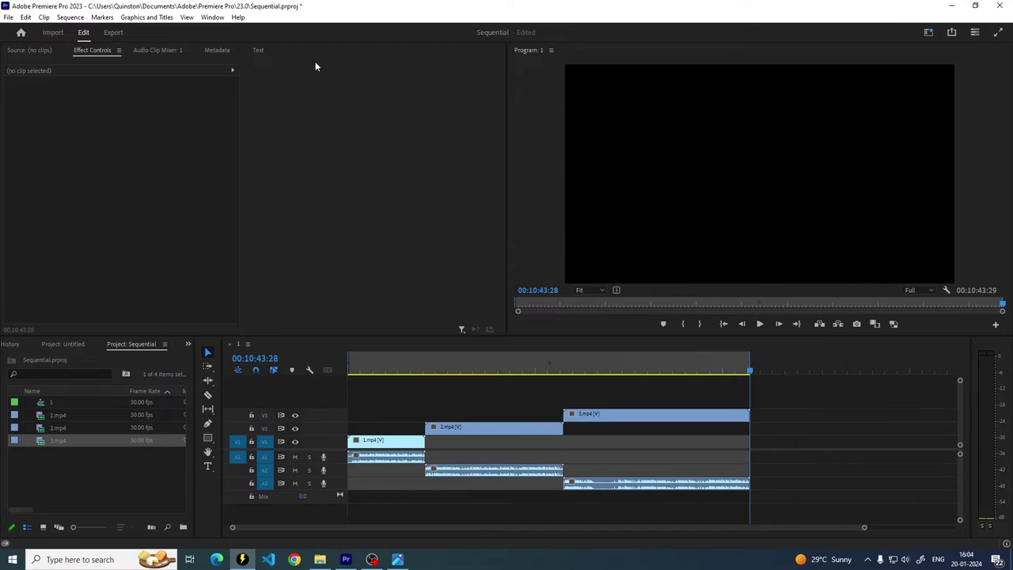
pyautogui.click(212, 16)
pyautogui.moveTo(246, 62)
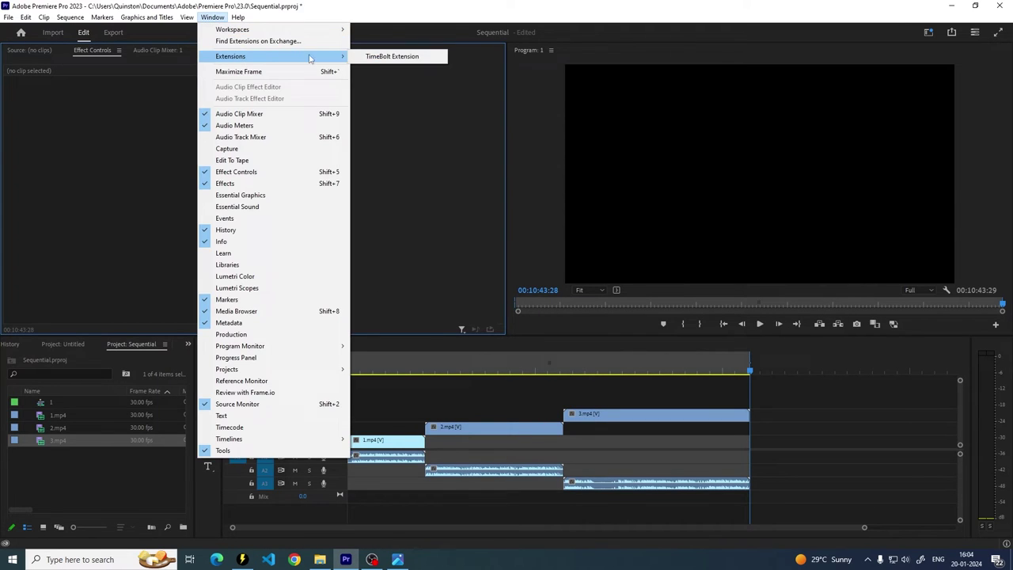
pyautogui.click(396, 57)
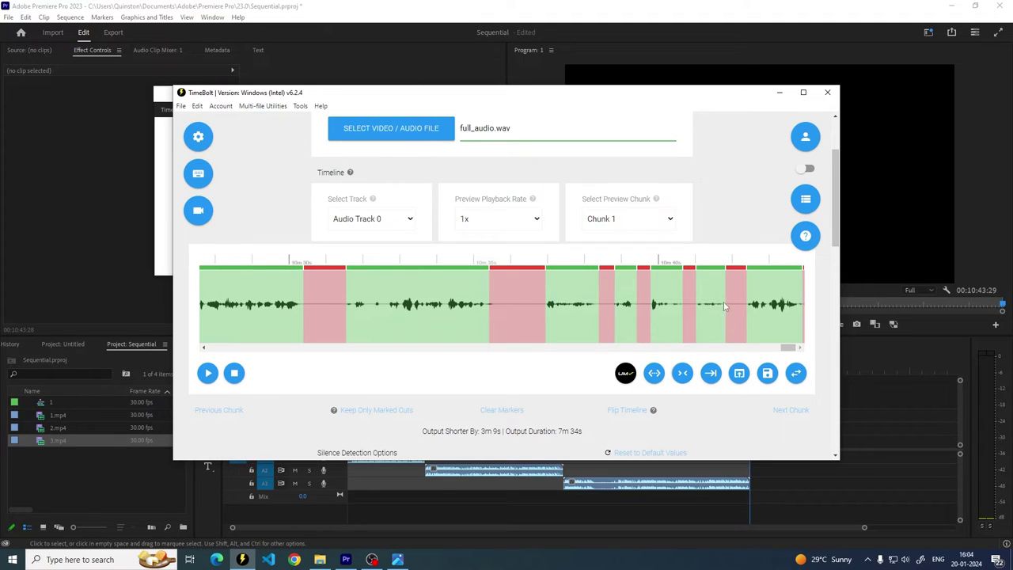
# Step: Save the timeline cuts as full_audio.wav.json and reveal its Sequential folder from the Task Queue
pyautogui.click(768, 378)
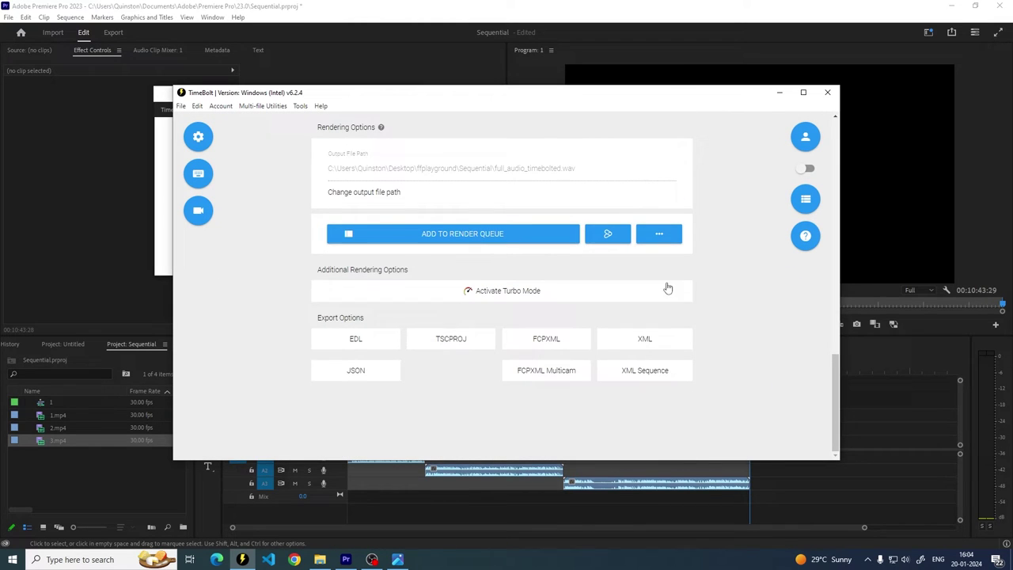
pyautogui.scroll(10, 667, 287)
pyautogui.click(798, 168)
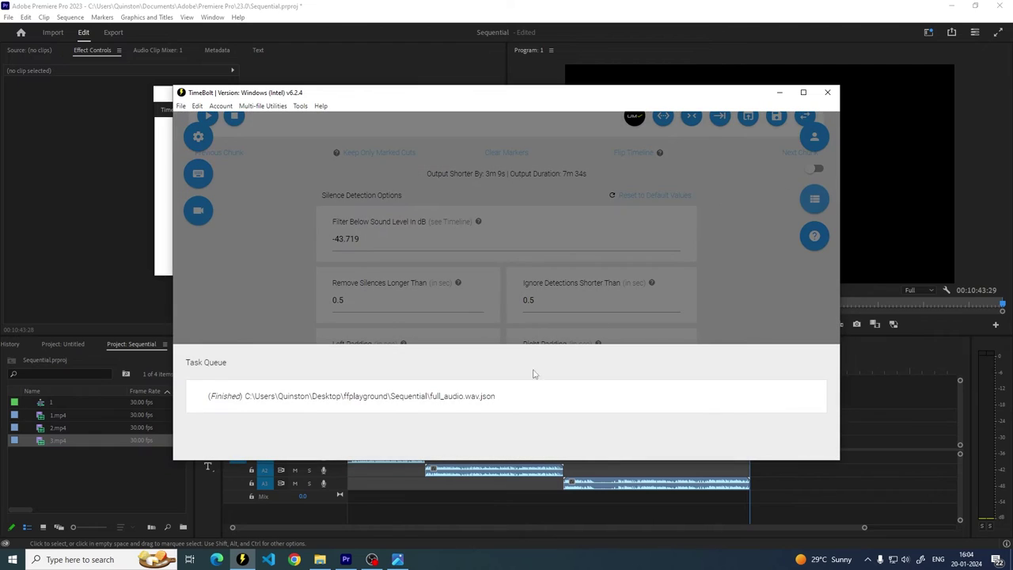
pyautogui.click(443, 399)
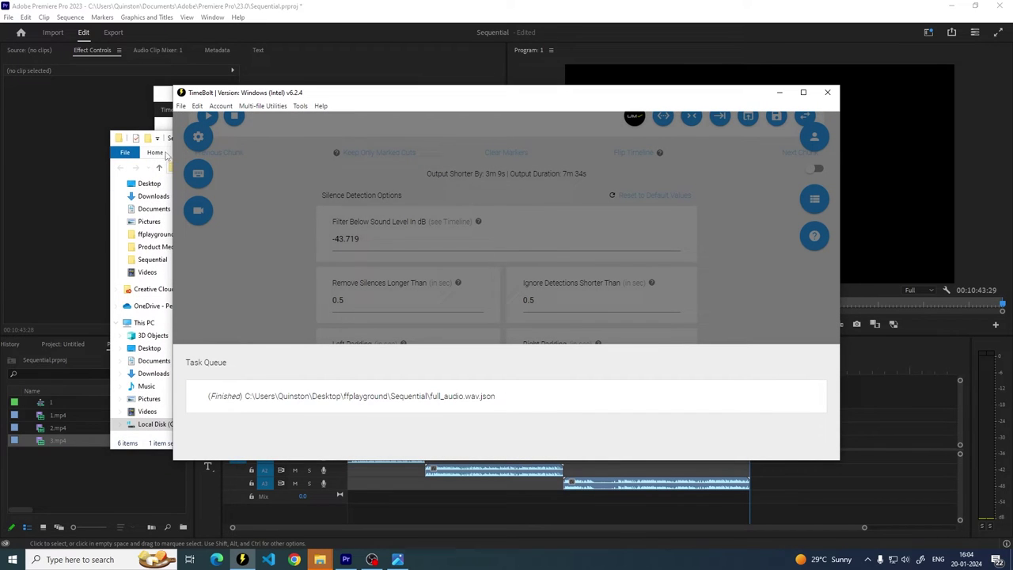
pyautogui.moveTo(321, 138); pyautogui.dragTo(295, 138)
pyautogui.click(294, 168)
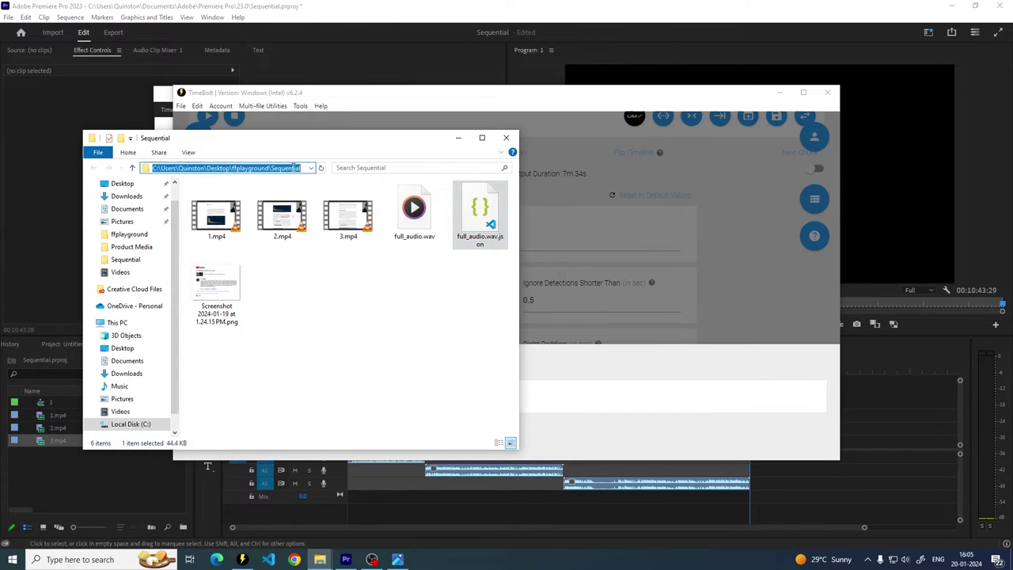
# Step: Marquee-select all the staggered clips on the Premiere timeline
pyautogui.click(205, 346)
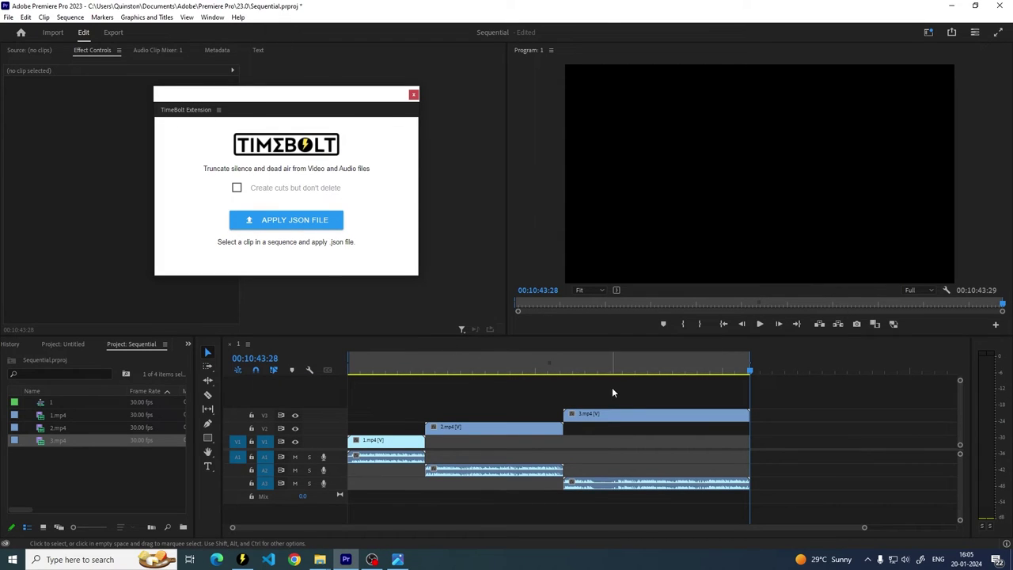
pyautogui.moveTo(612, 387); pyautogui.dragTo(393, 509)
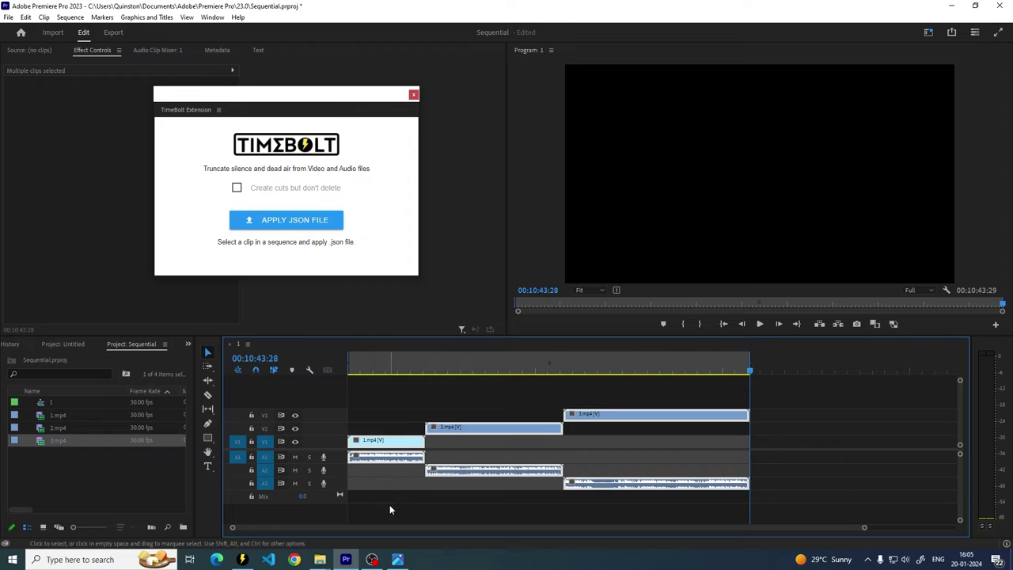
pyautogui.moveTo(604, 388); pyautogui.dragTo(401, 505)
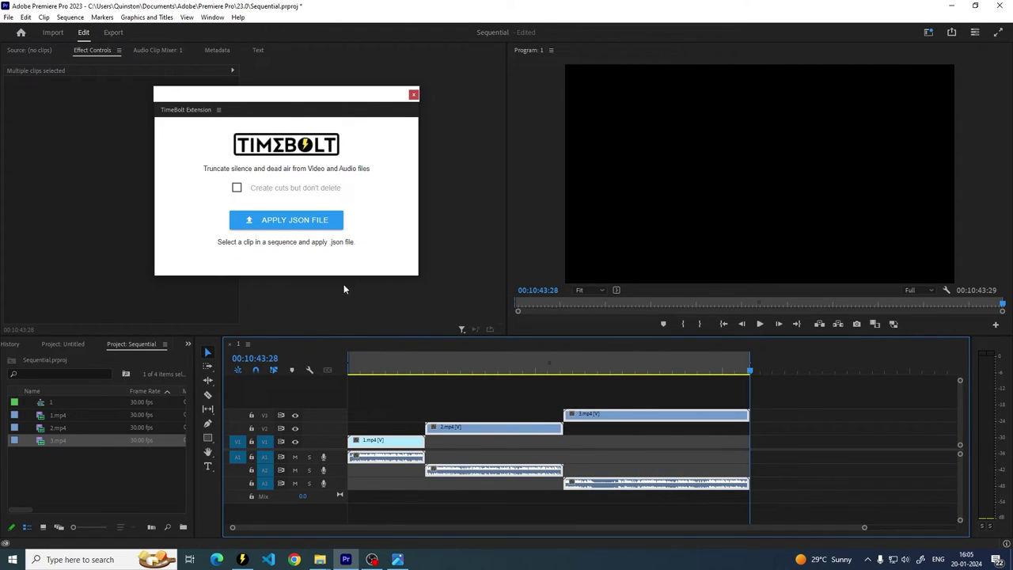
# Step: Apply full_audio.wav.json to the selected clips through the TimeBolt Extension
pyautogui.click(273, 220)
pyautogui.click(252, 50)
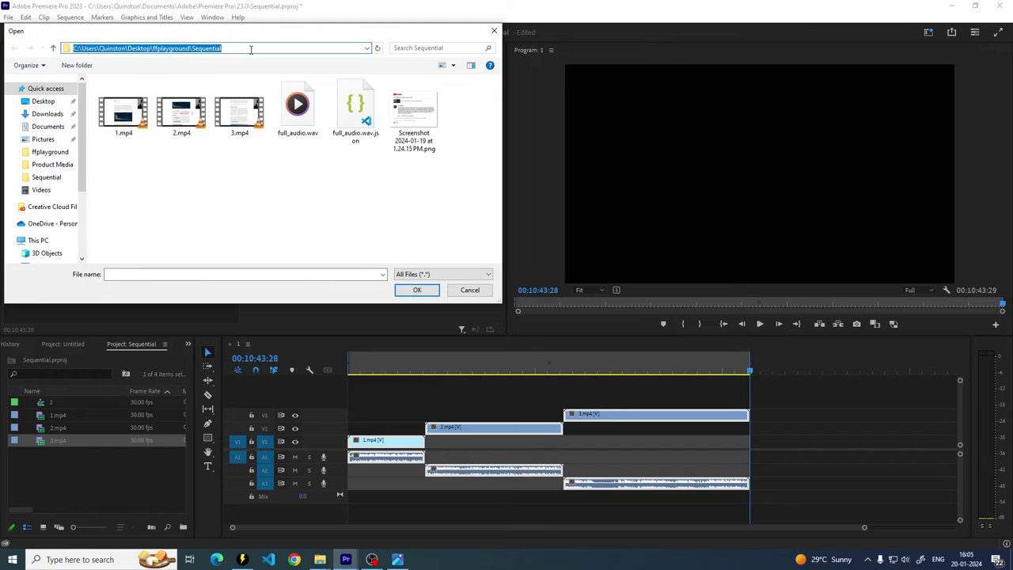
pyautogui.click(251, 50)
pyautogui.press('Escape')
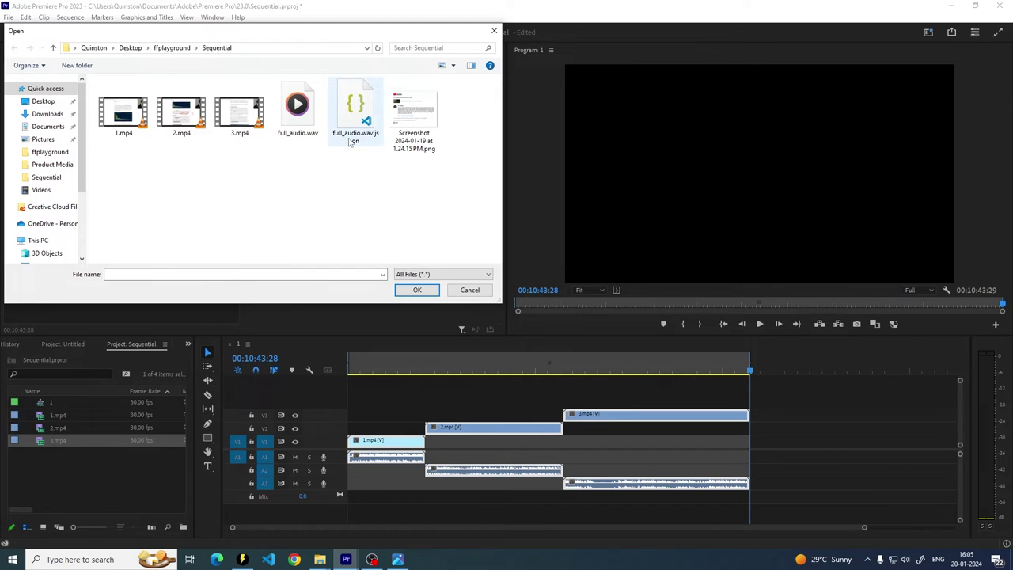
pyautogui.click(345, 136)
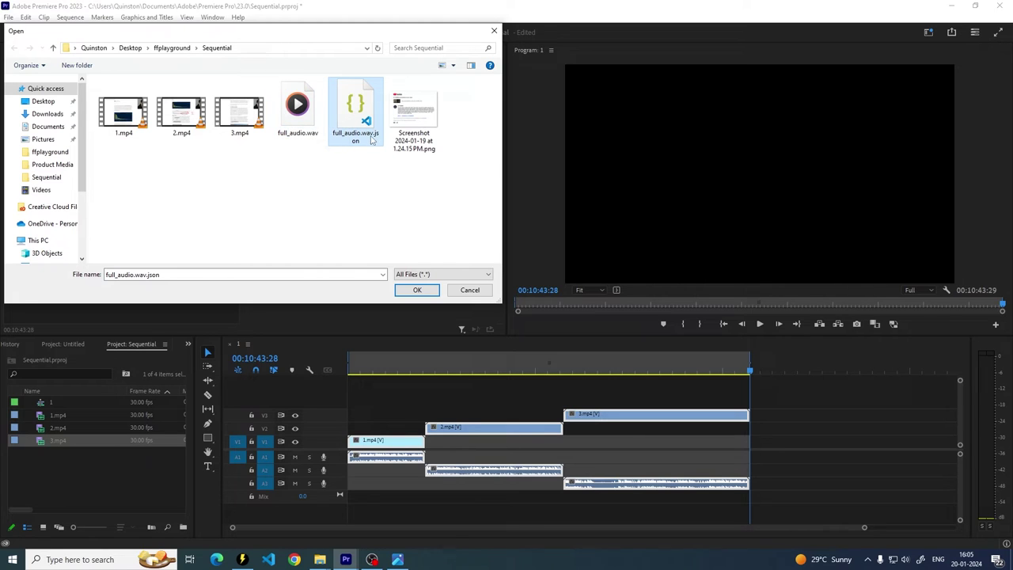
pyautogui.click(420, 290)
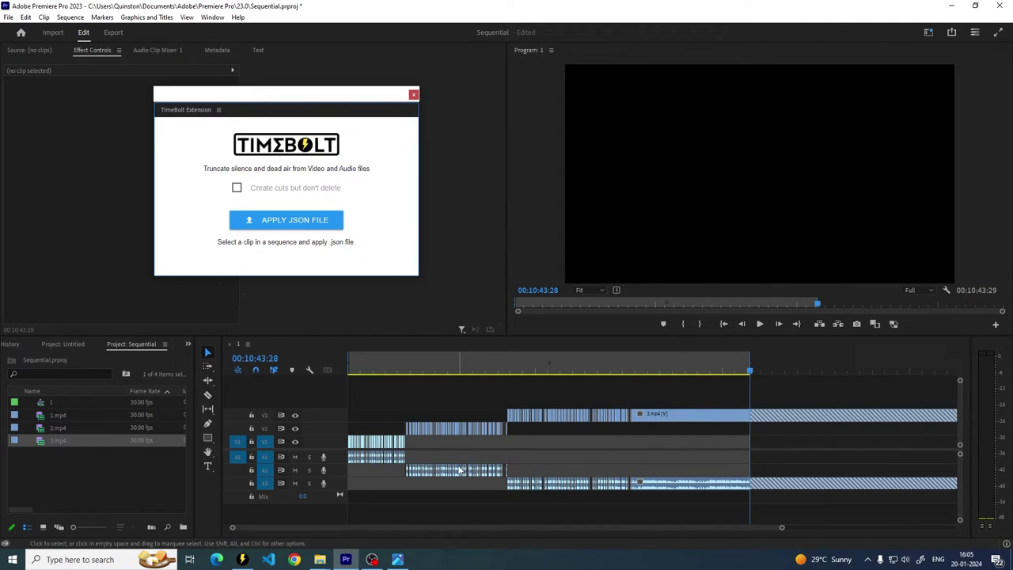
# Step: Delete the leftover uncut 3.mp4 clip on V3/A3
pyautogui.click(702, 417)
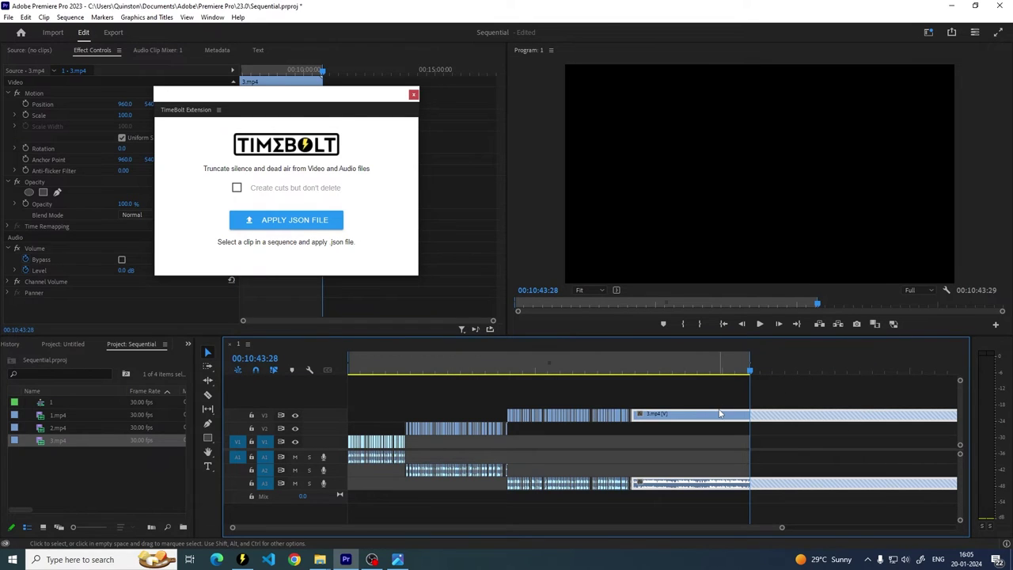
pyautogui.press('Delete')
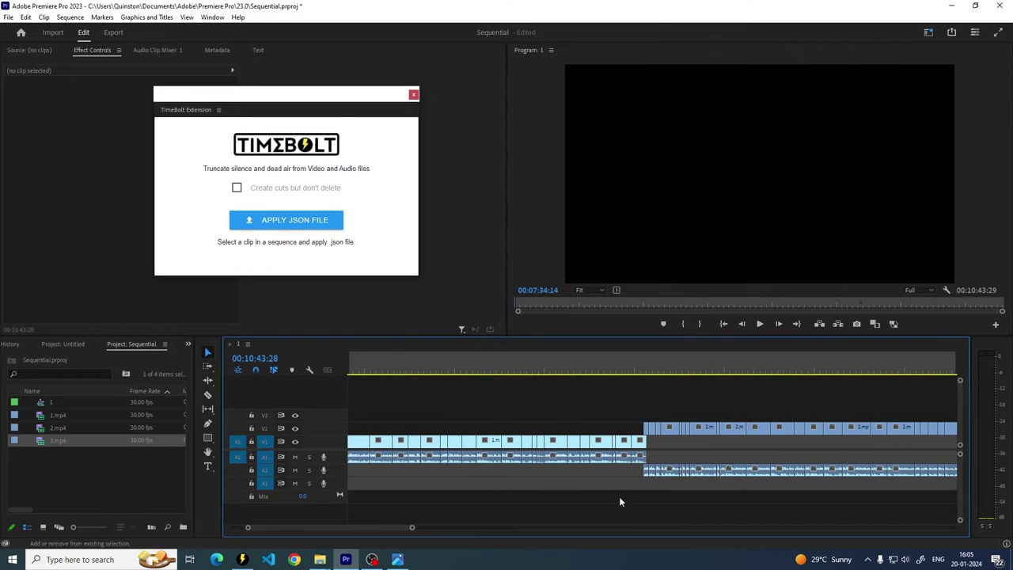
# Step: Move the cut 2.mp4 pieces from V2/A2 down onto V1/A1
pyautogui.moveTo(393, 529); pyautogui.dragTo(410, 527)
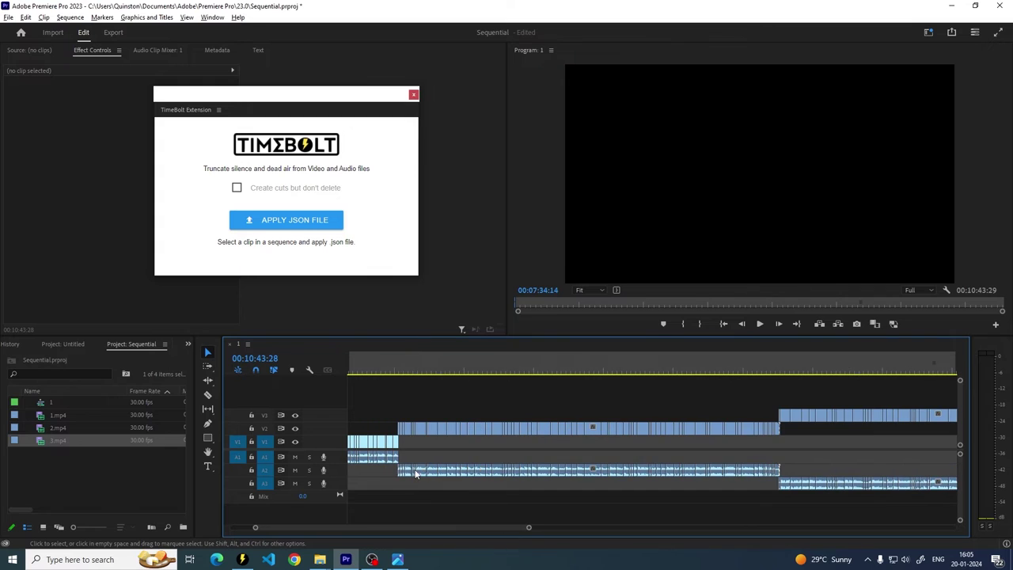
pyautogui.moveTo(790, 433); pyautogui.dragTo(377, 433)
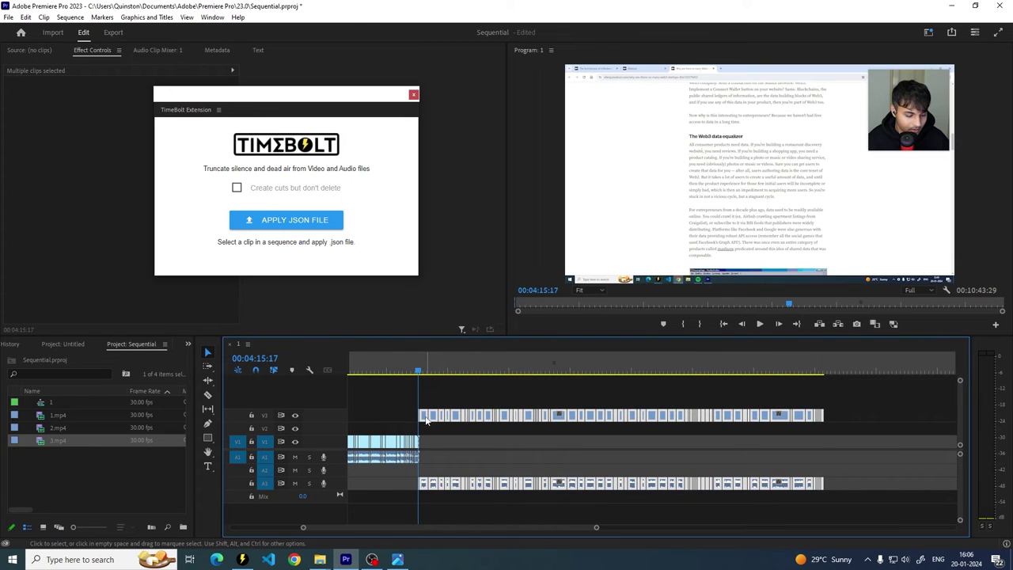
pyautogui.moveTo(426, 420); pyautogui.dragTo(437, 448)
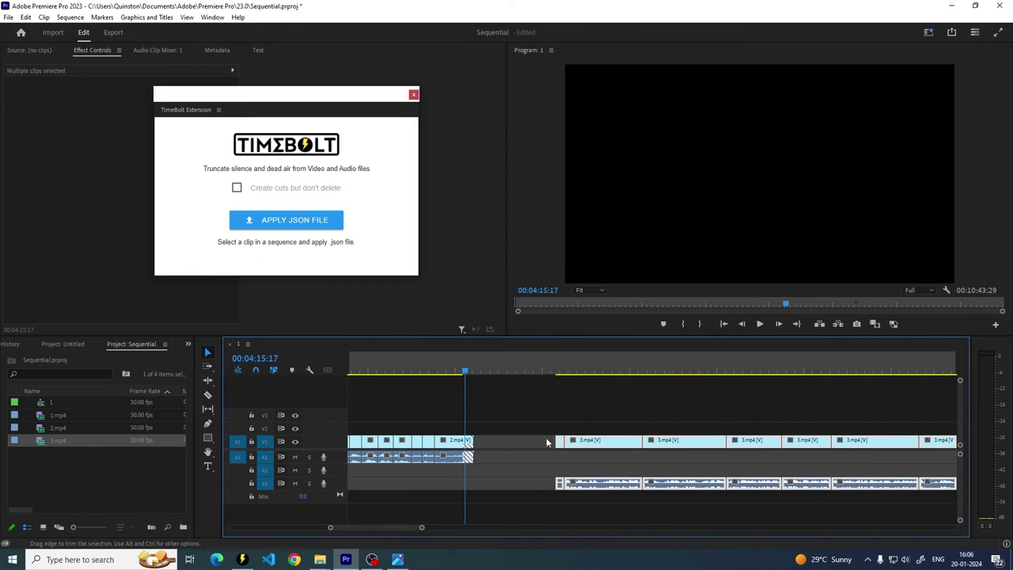
# Step: Ripple-delete the stray 2.mp4 piece and play across the edit to check it
pyautogui.click(452, 371)
pyautogui.click(456, 449)
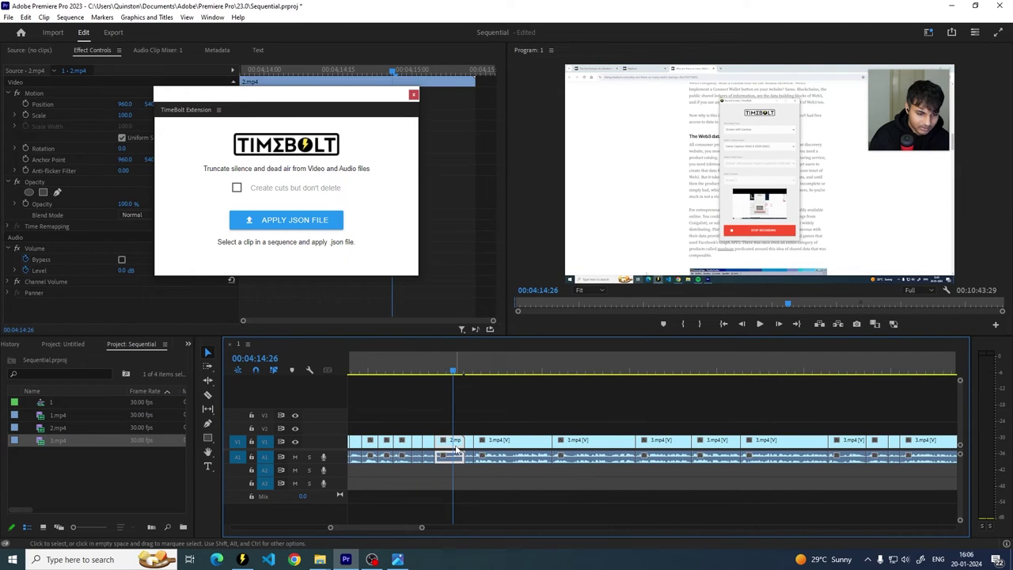
pyautogui.hotkey('shift', 'Delete')
pyautogui.click(424, 372)
pyautogui.press('space')
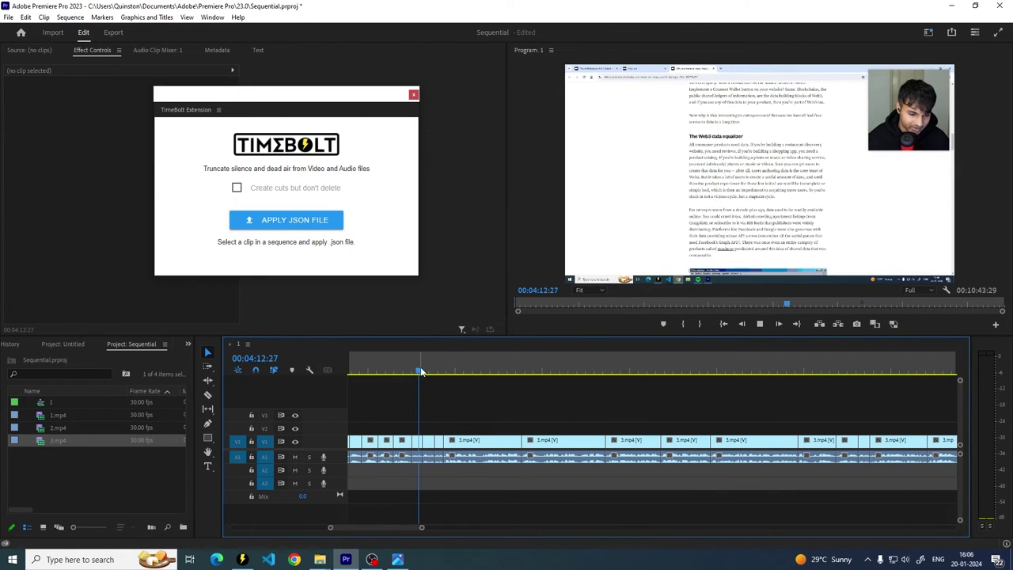
pyautogui.press('space')
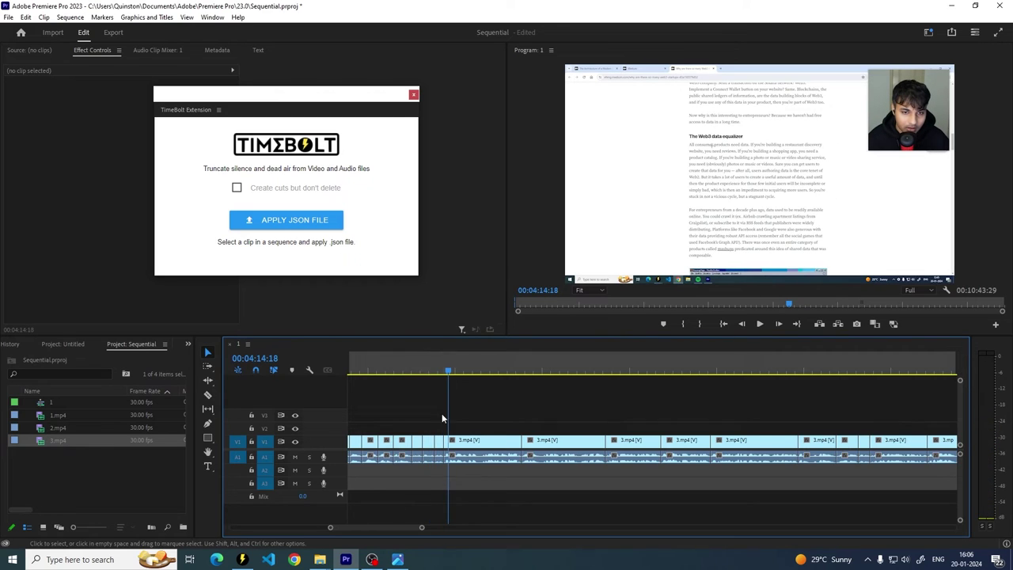
# Step: Play back the final seconds of the sequence to check its ending
pyautogui.press('-')
pyautogui.hscroll(5, 486, 526)
pyautogui.hscroll(-2, 481, 516)
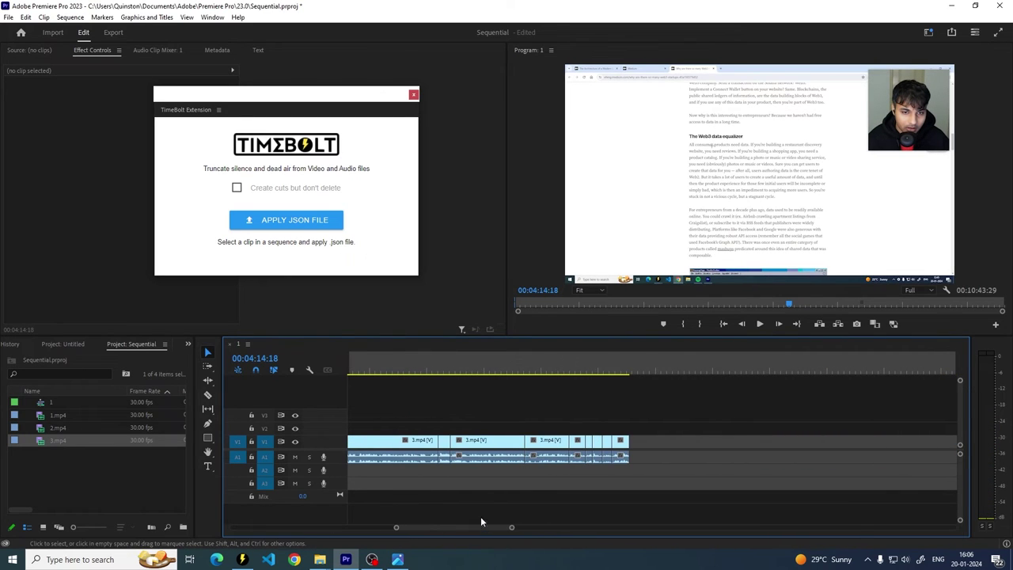
pyautogui.moveTo(610, 369)
pyautogui.mouseDown()
pyautogui.moveTo(628, 369)
pyautogui.moveTo(610, 372)
pyautogui.mouseUp()
pyautogui.press('space')
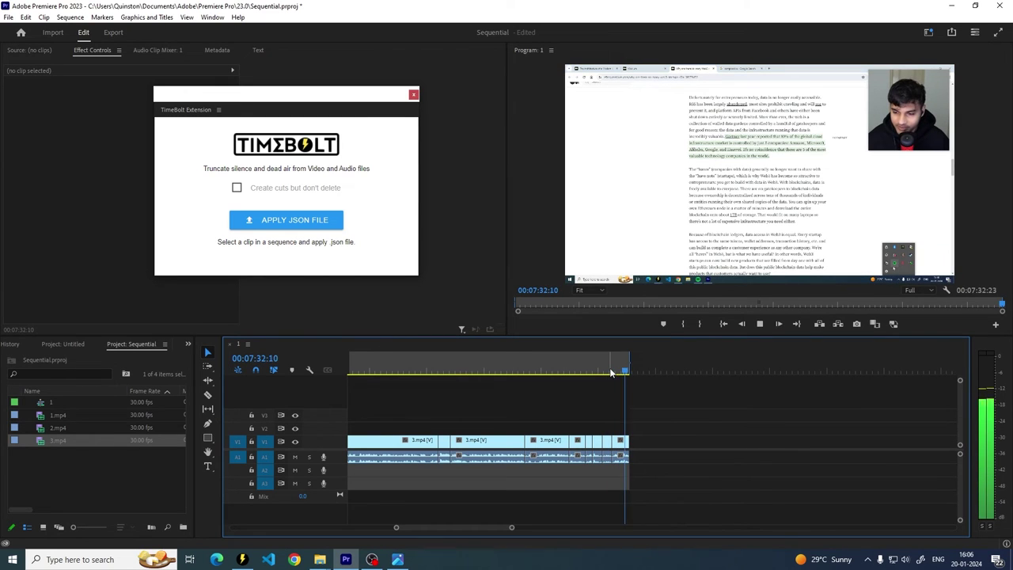
pyautogui.moveTo(325, 561)
pyautogui.click(368, 519)
pyautogui.doubleClick(348, 213)
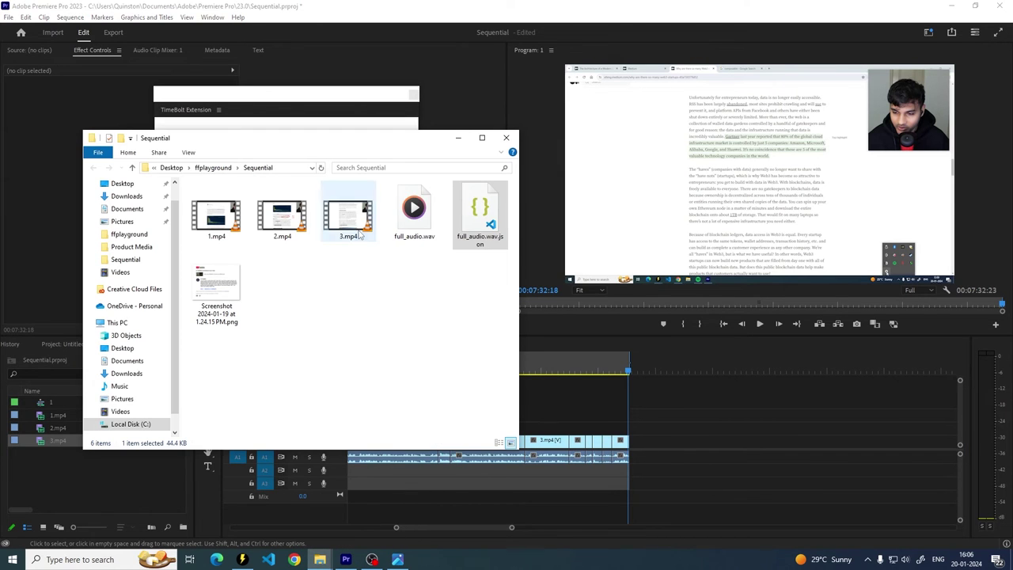
pyautogui.click(979, 524)
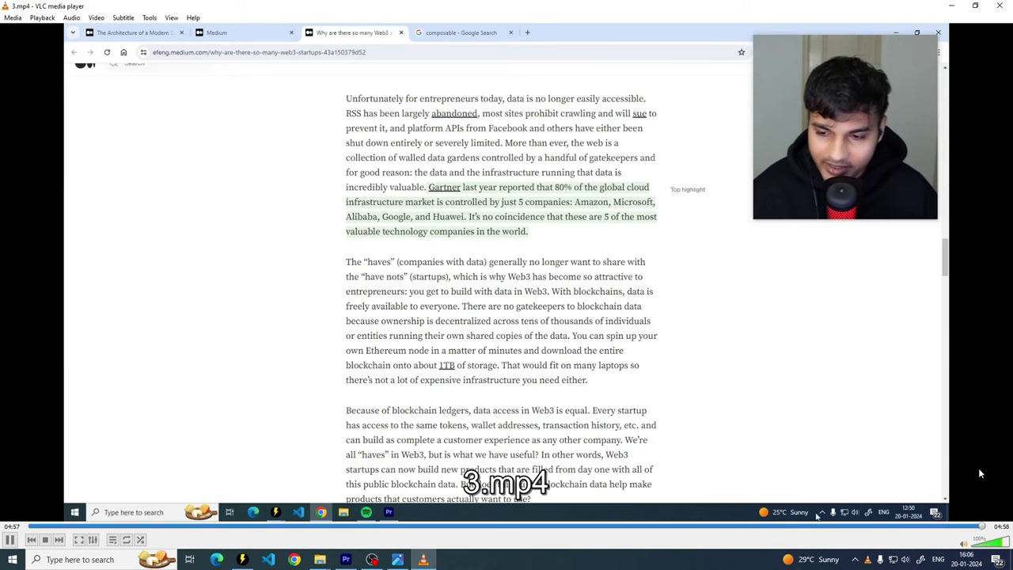
pyautogui.press('space')
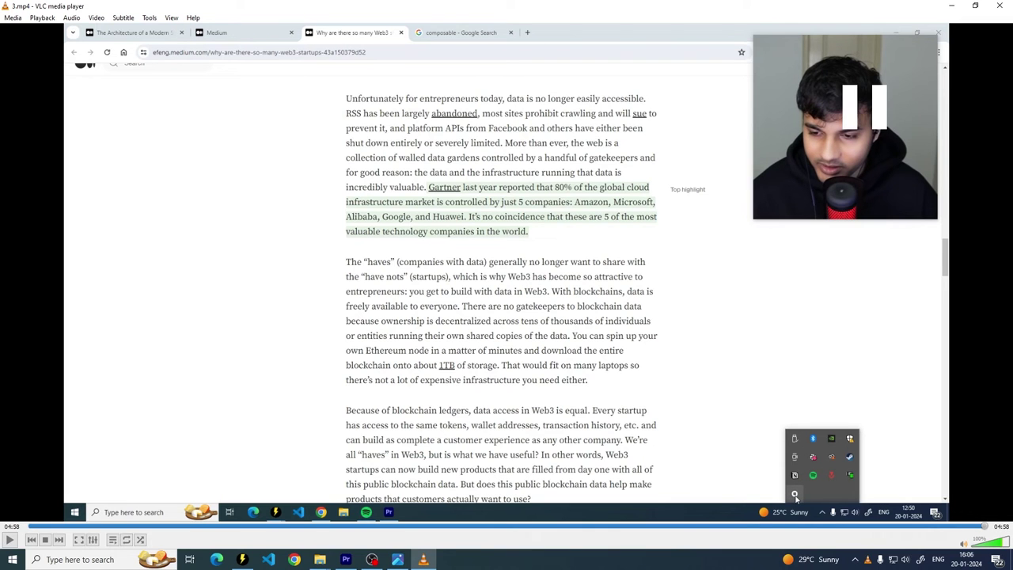
pyautogui.click(999, 6)
pyautogui.click(698, 355)
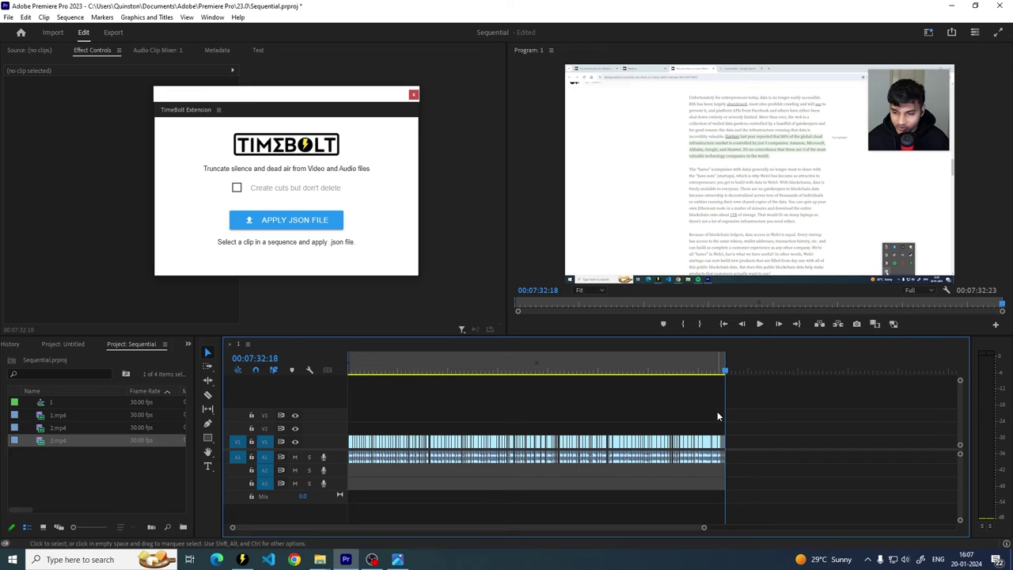
# Step: Choose the High Quality 480p SD Wide export preset, then go back to the Edit workspace
pyautogui.hotkey('ctrl', 'm')
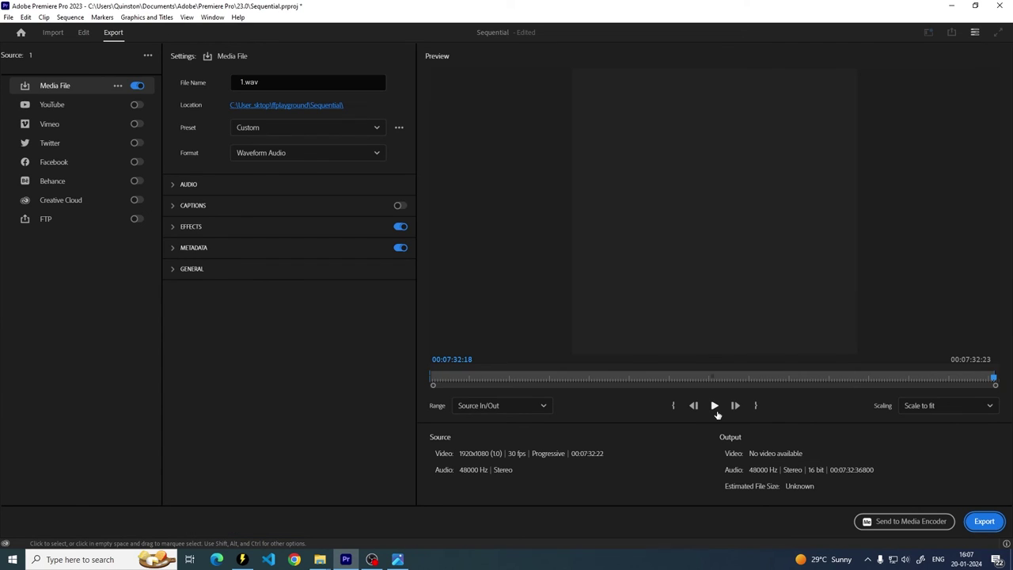
pyautogui.click(296, 154)
pyautogui.scroll(-10, 346, 301)
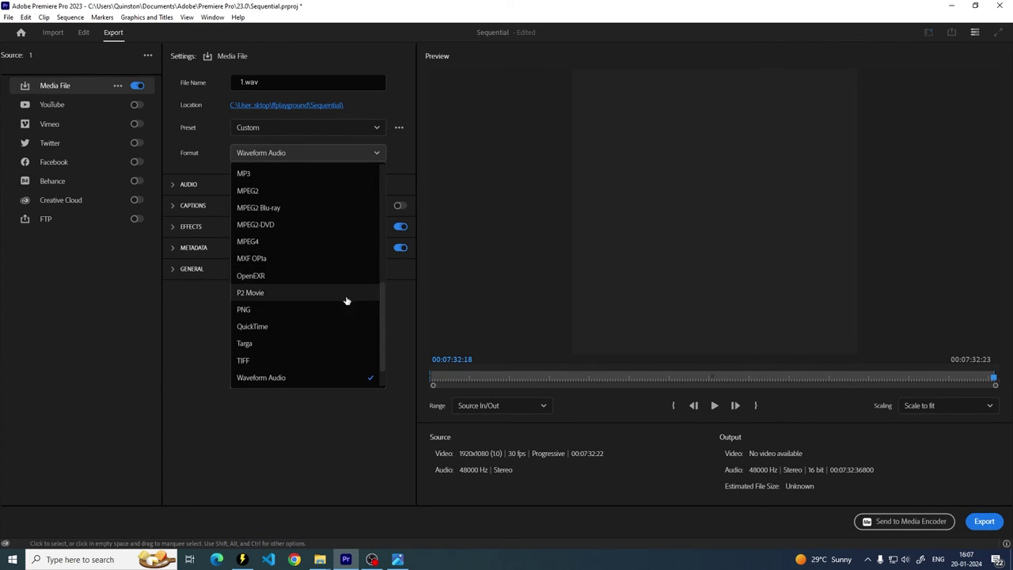
pyautogui.scroll(1, 346, 301)
pyautogui.click(331, 131)
pyautogui.click(331, 130)
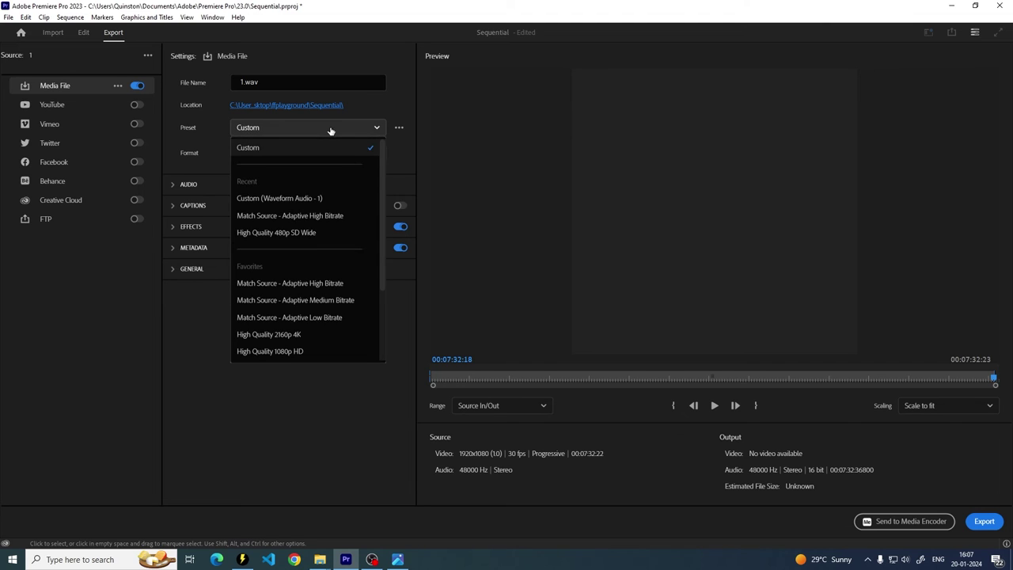
pyautogui.moveTo(383, 217); pyautogui.dragTo(383, 242)
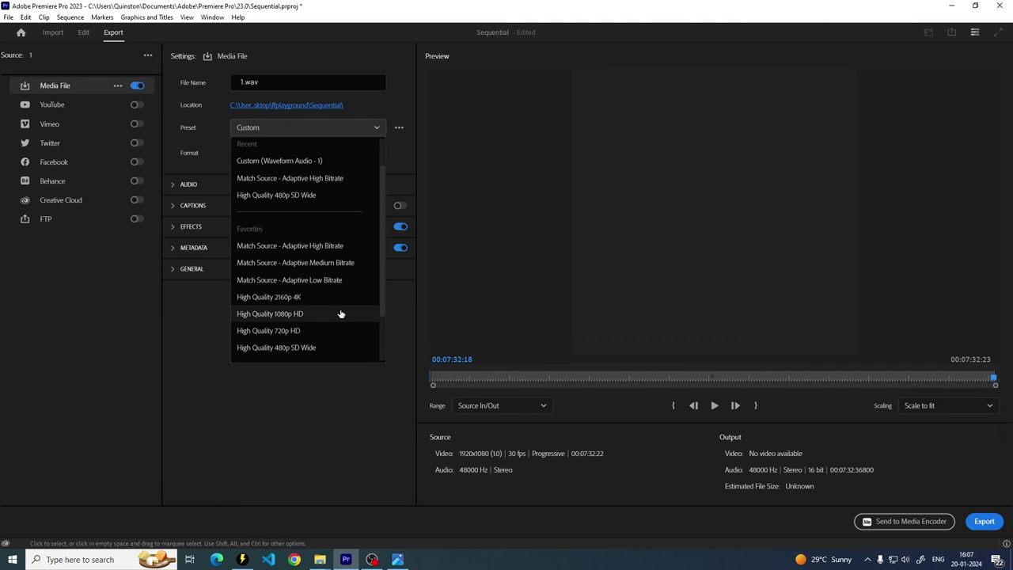
pyautogui.scroll(-1, 336, 320)
pyautogui.click(314, 319)
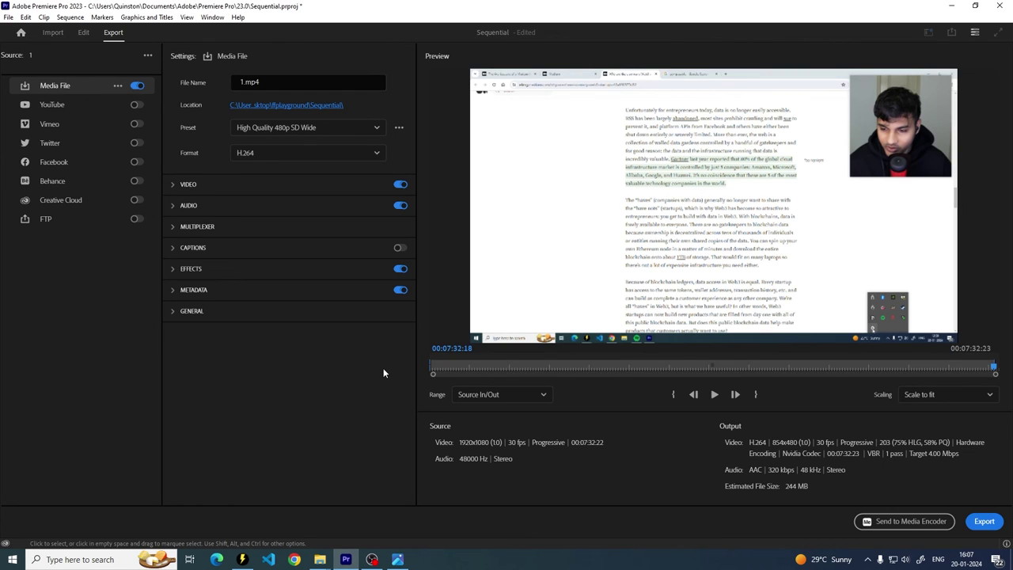
pyautogui.click(84, 32)
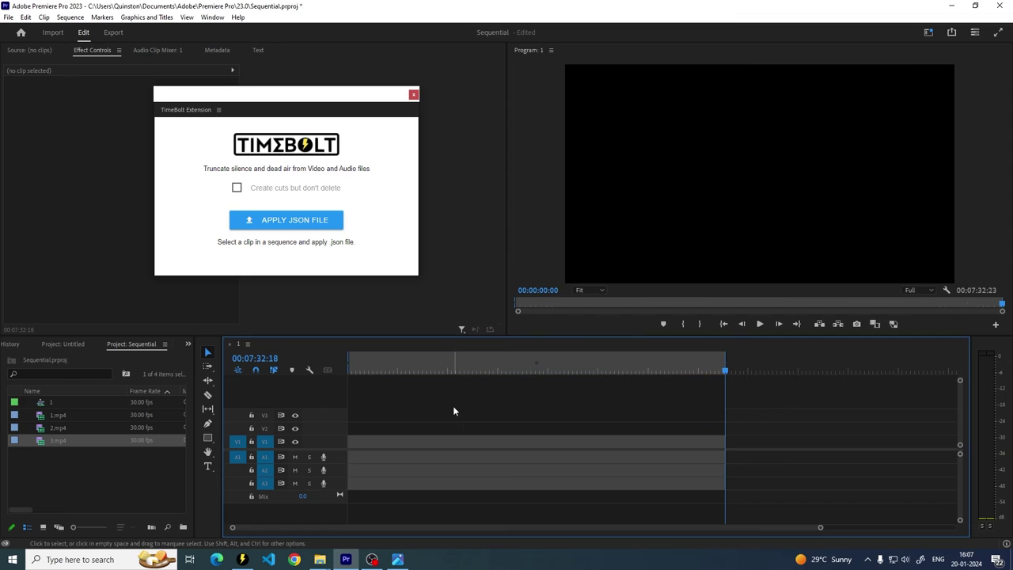
# Step: Lay 1.mp4 and 2.mp4 end to end in Sequence 1, then select all six clips
pyautogui.moveTo(90, 416); pyautogui.dragTo(327, 454)
pyautogui.moveTo(58, 428); pyautogui.dragTo(637, 415)
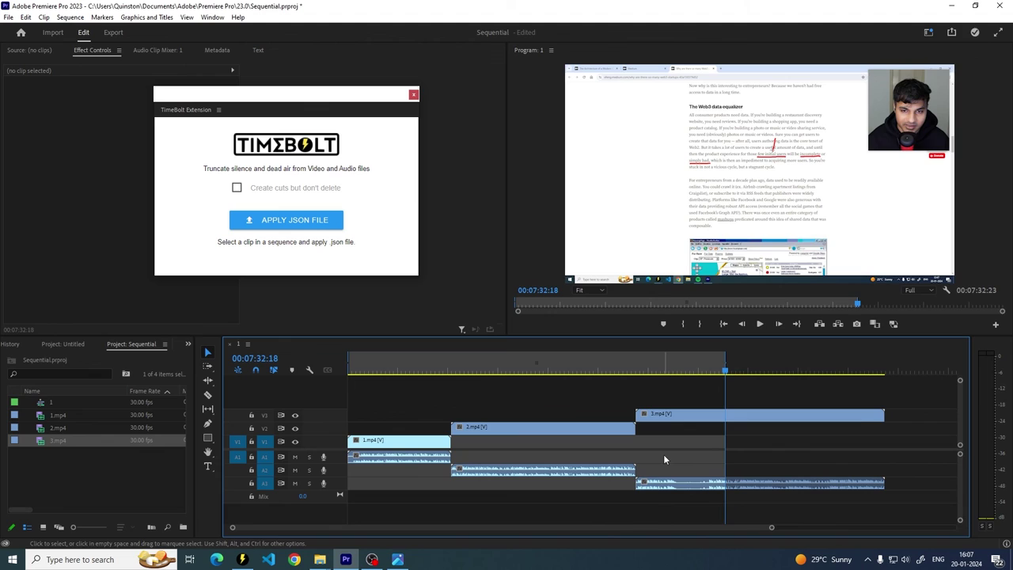
pyautogui.click(885, 368)
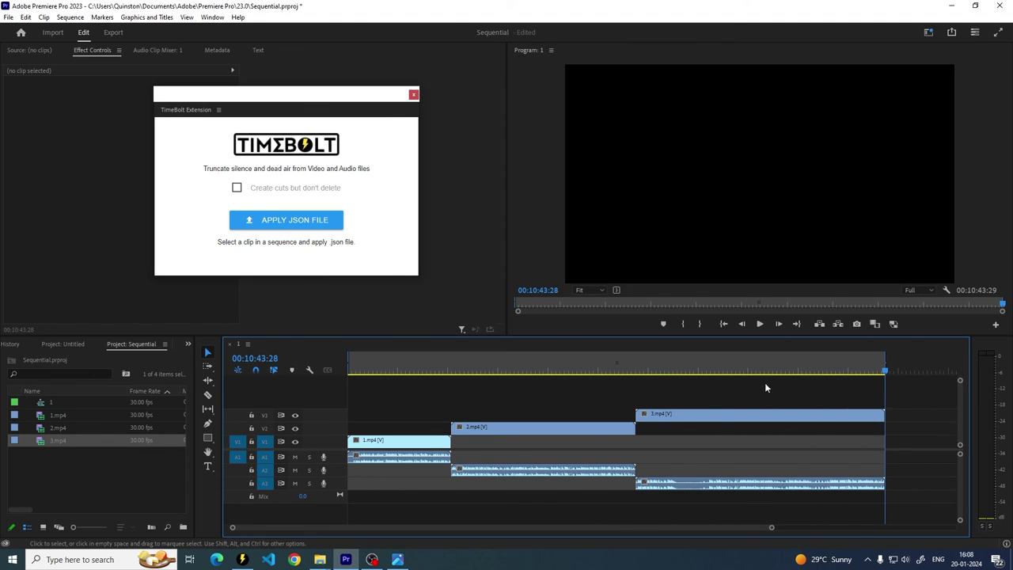
pyautogui.moveTo(714, 387); pyautogui.dragTo(372, 490)
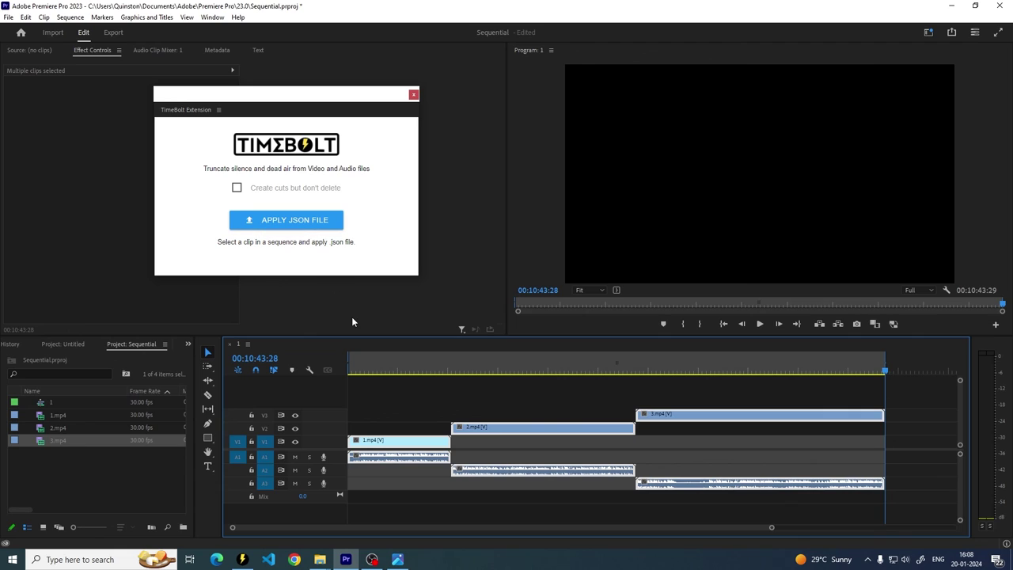